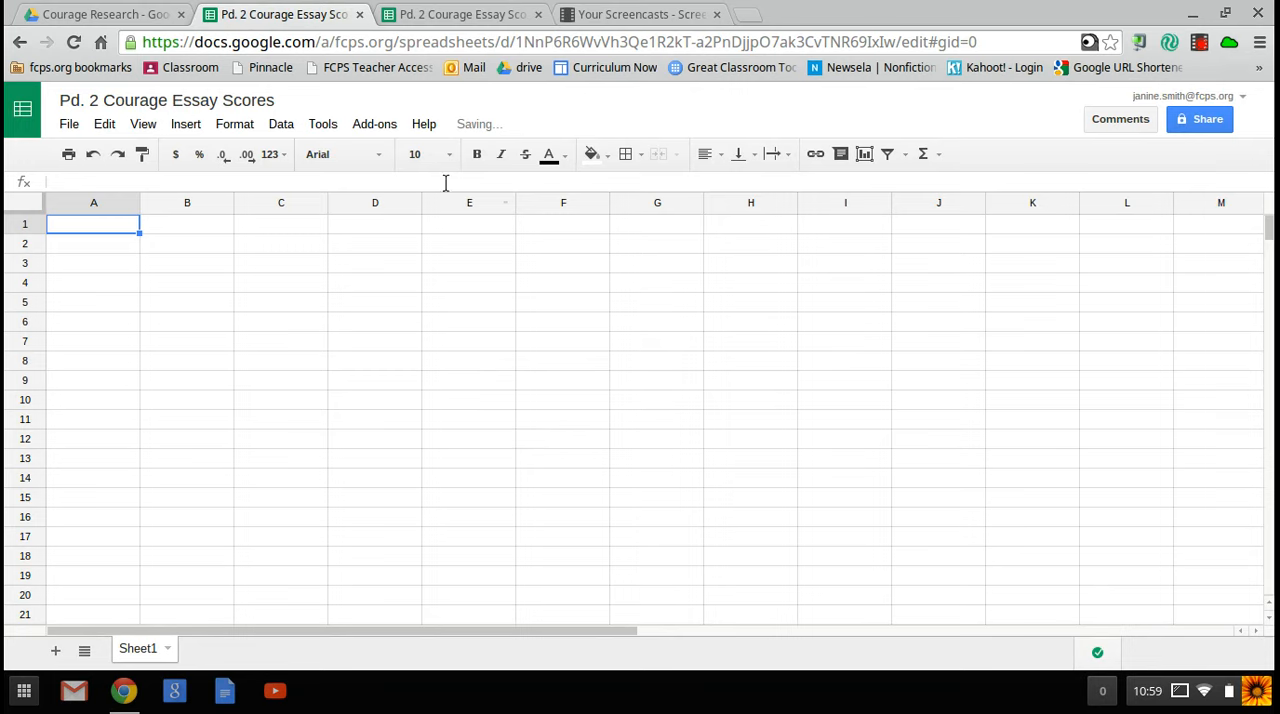
Step: Launch the Doctopus add-on in the empty scores spreadsheet and choose to ingest a Google CR assignment as the roster source
left_click(386, 127)
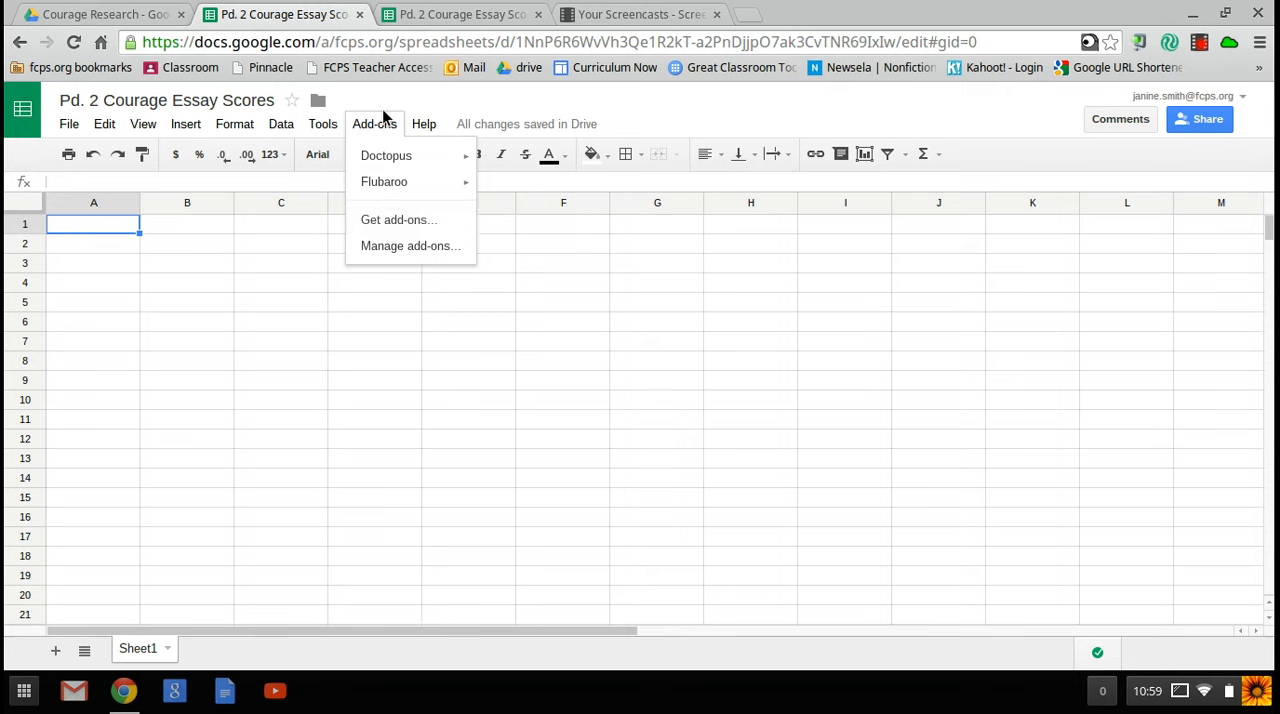
mouse_move(391, 166)
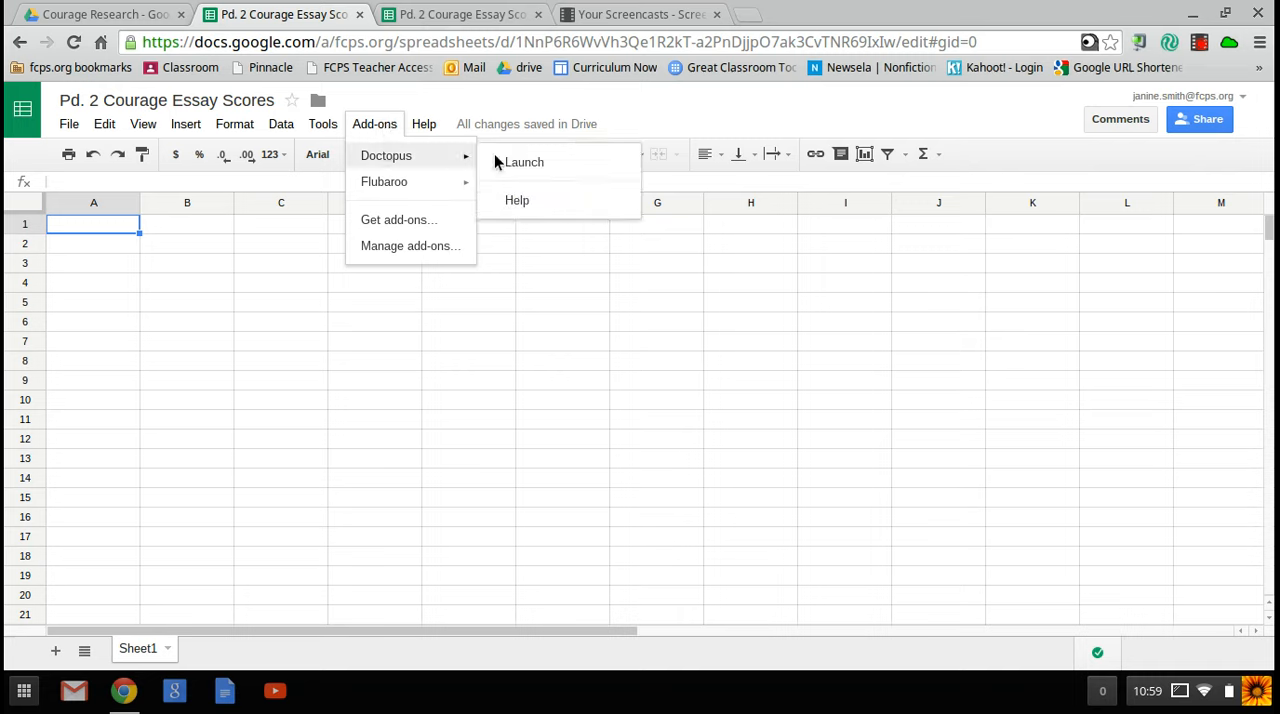
left_click(548, 167)
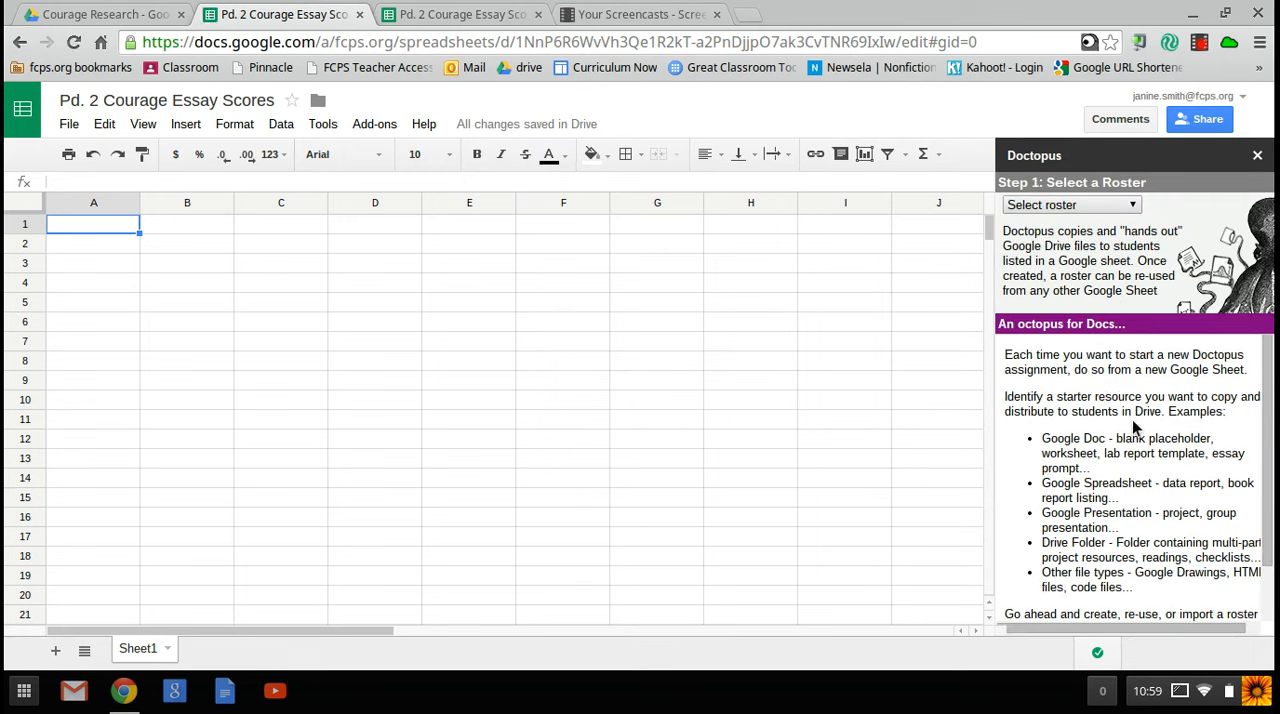
left_click(1133, 204)
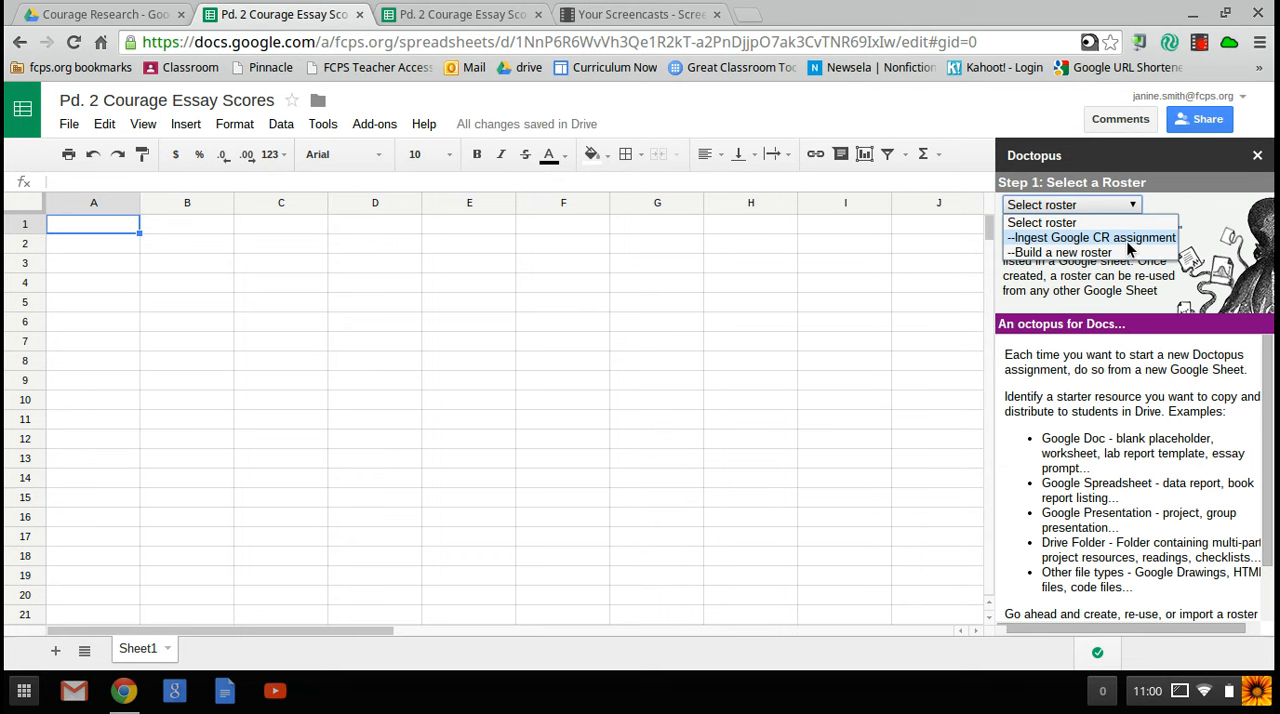
left_click(1128, 238)
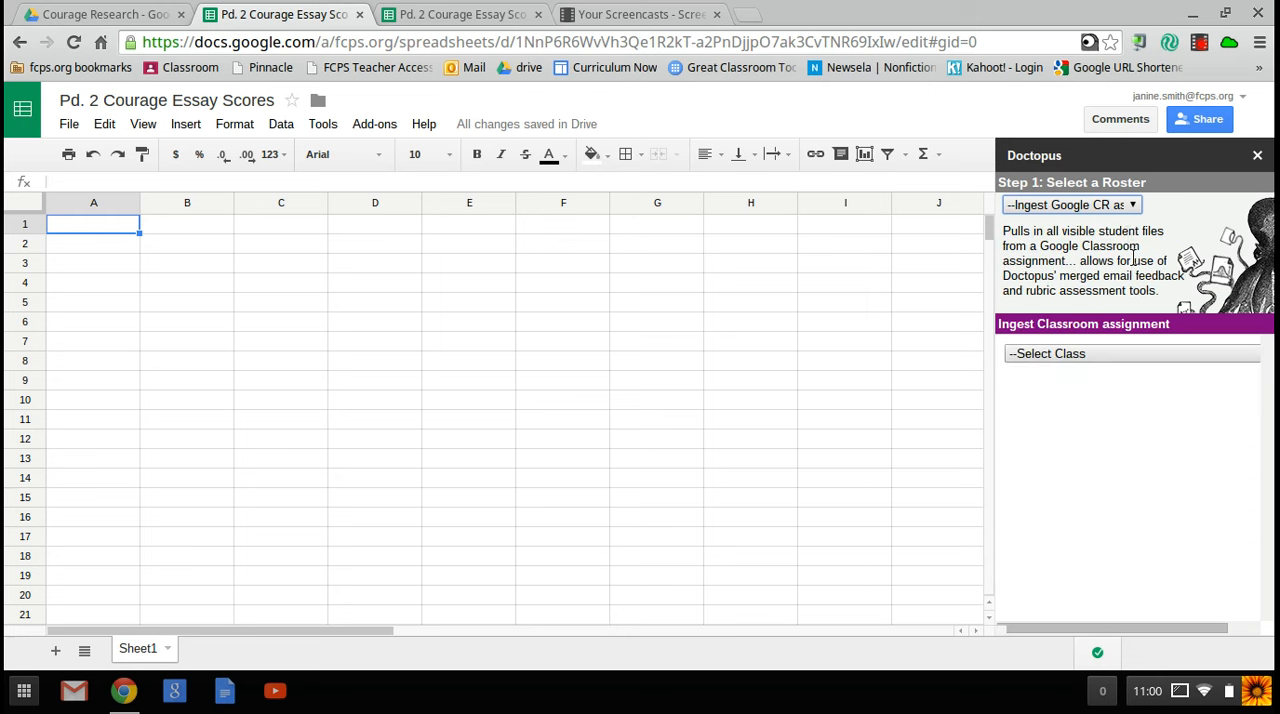
Step: Choose the Period 2 class and its Final Courage Essay assignment for ingestion
left_click(1149, 354)
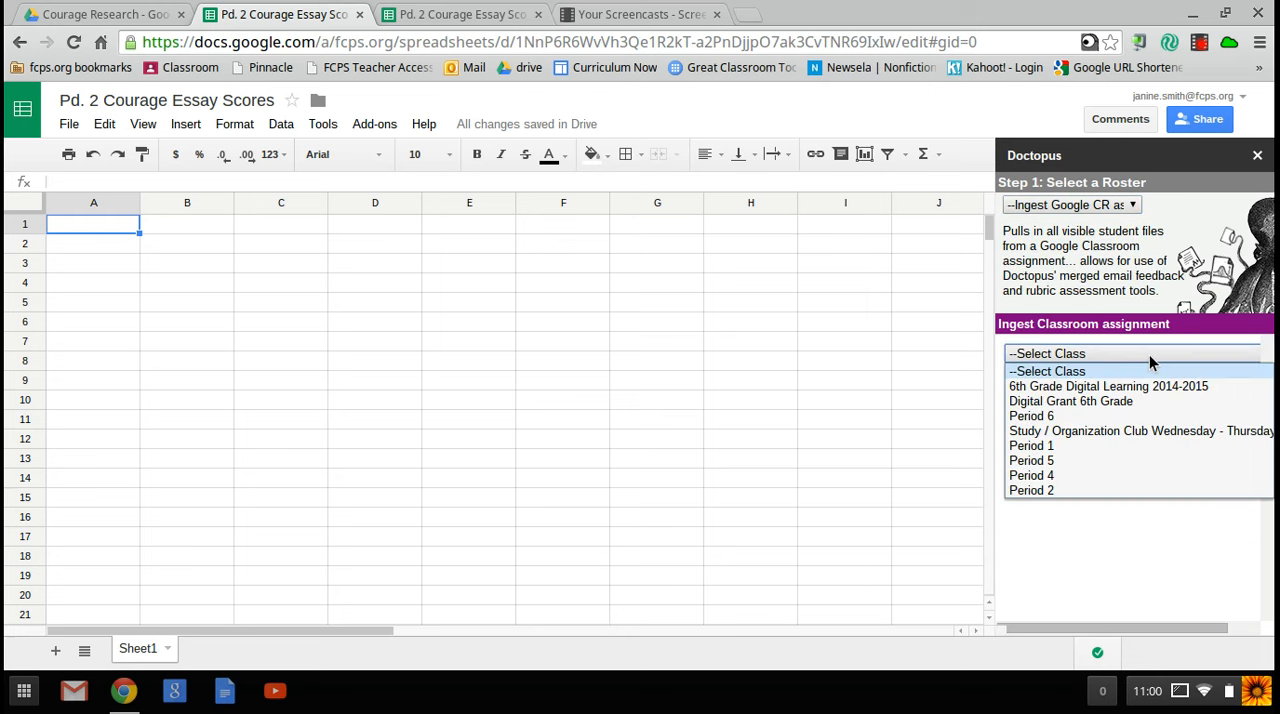
left_click(1034, 489)
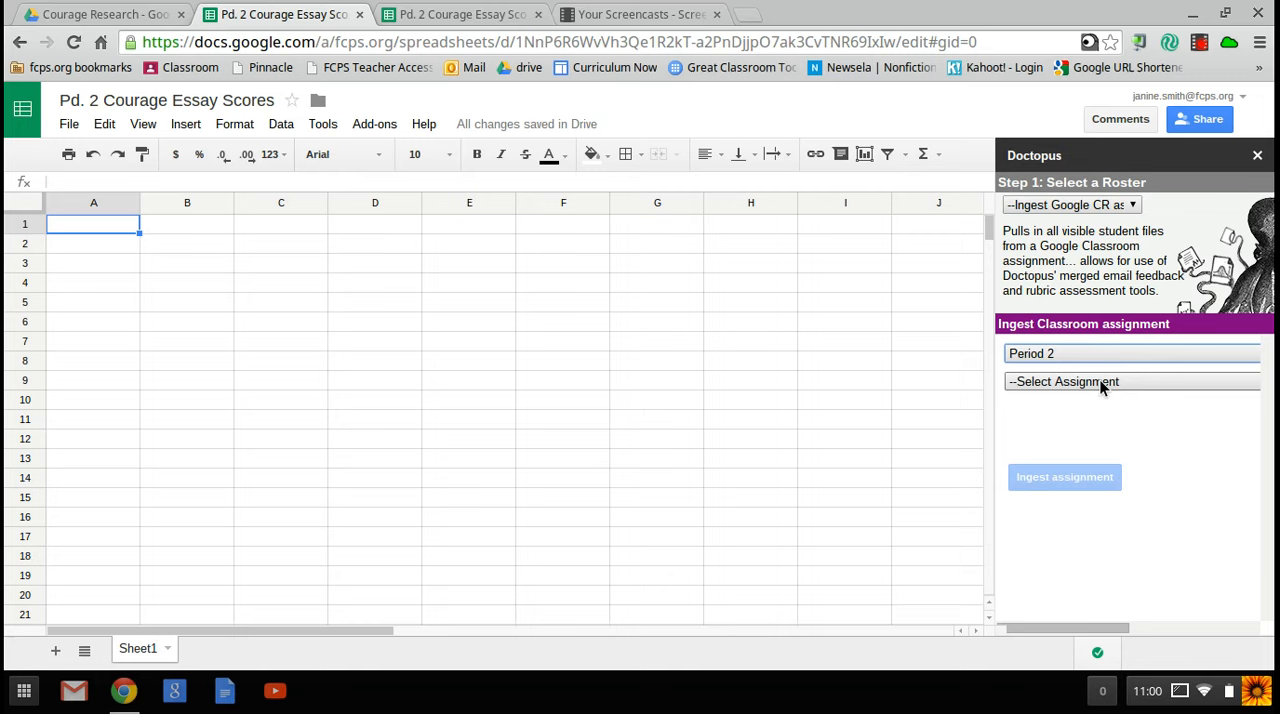
left_click(1100, 380)
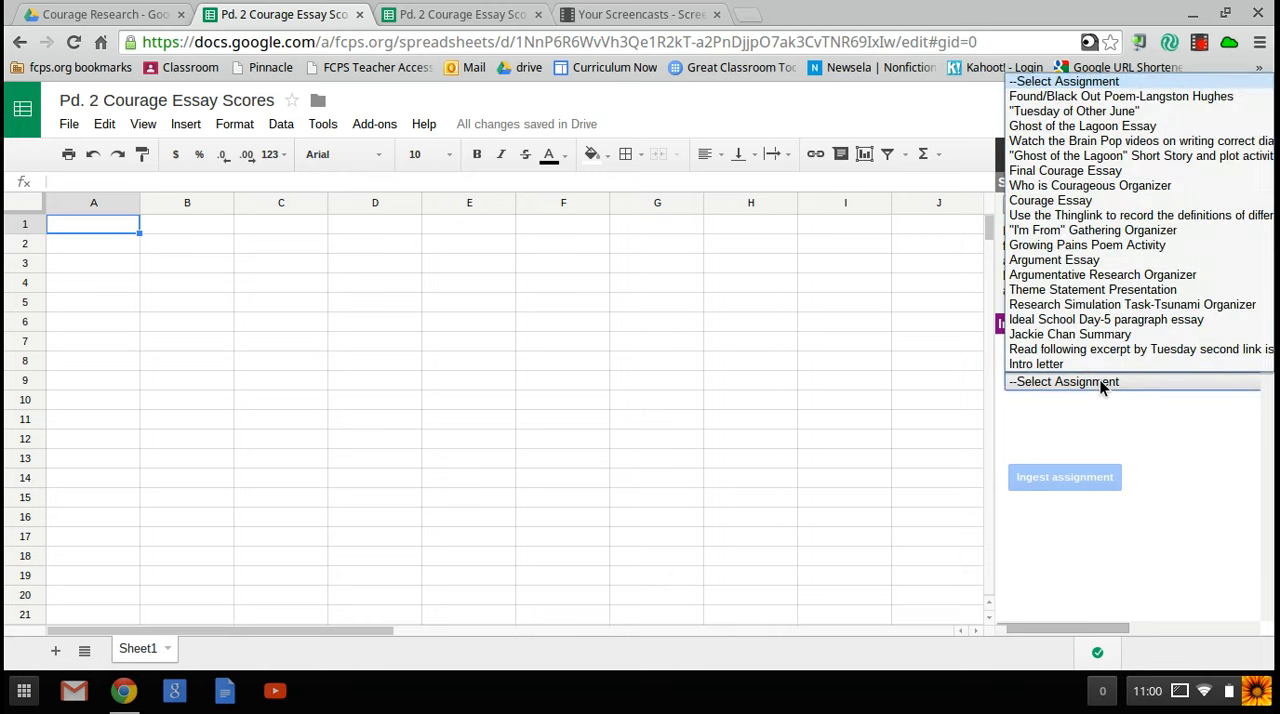
left_click(1100, 171)
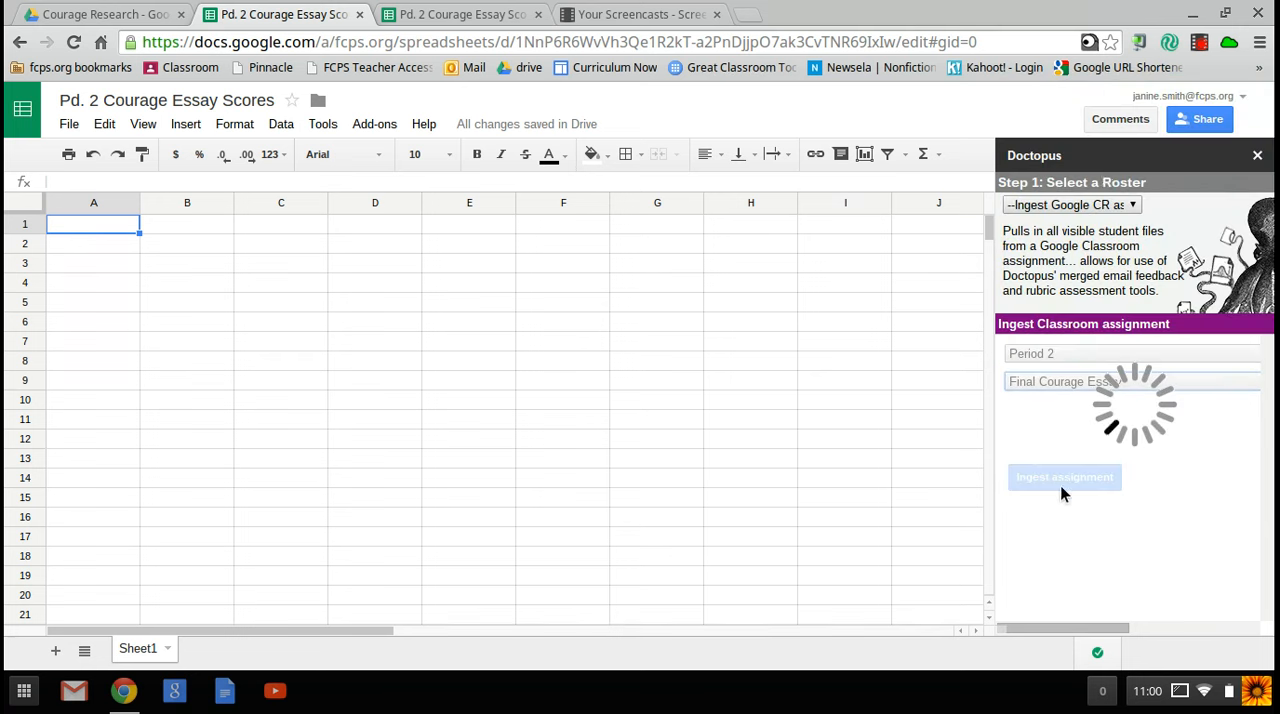
Step: In the other Pd. 2 Courage Essay Scores spreadsheet, attach the ELA Rubric Generic spreadsheet as the Goobric rubric
left_click(470, 16)
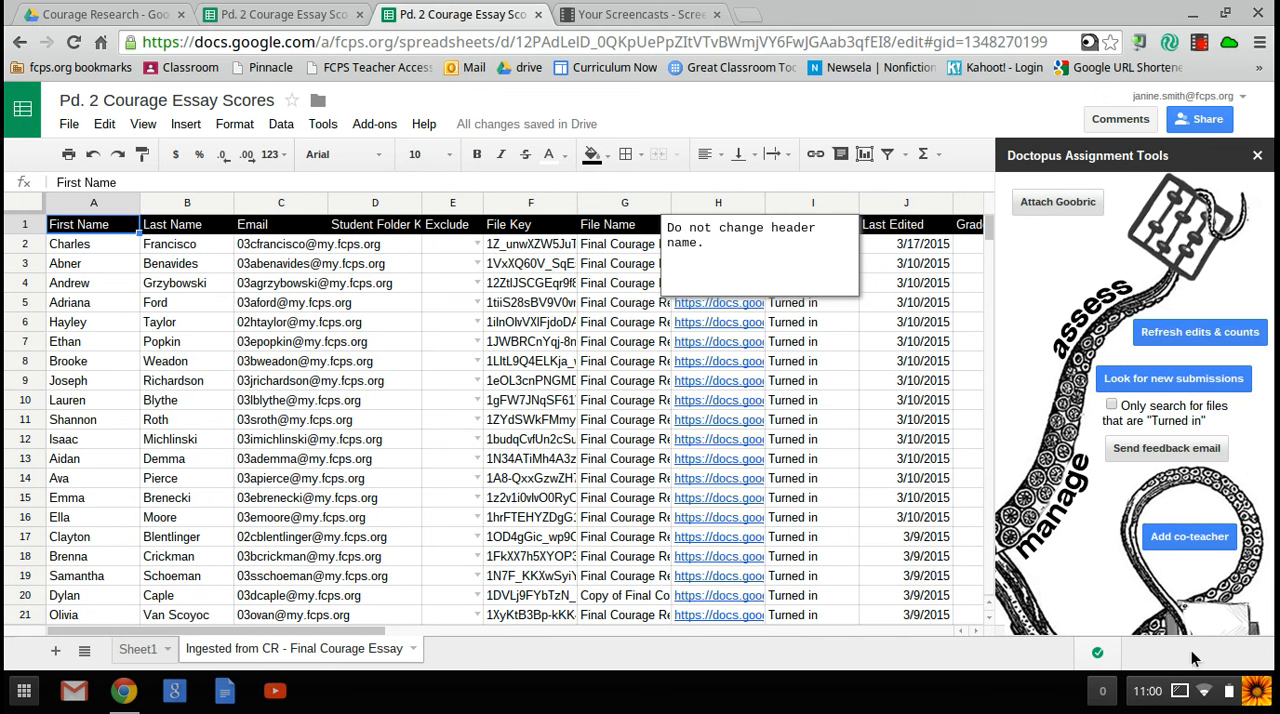
left_click(1064, 201)
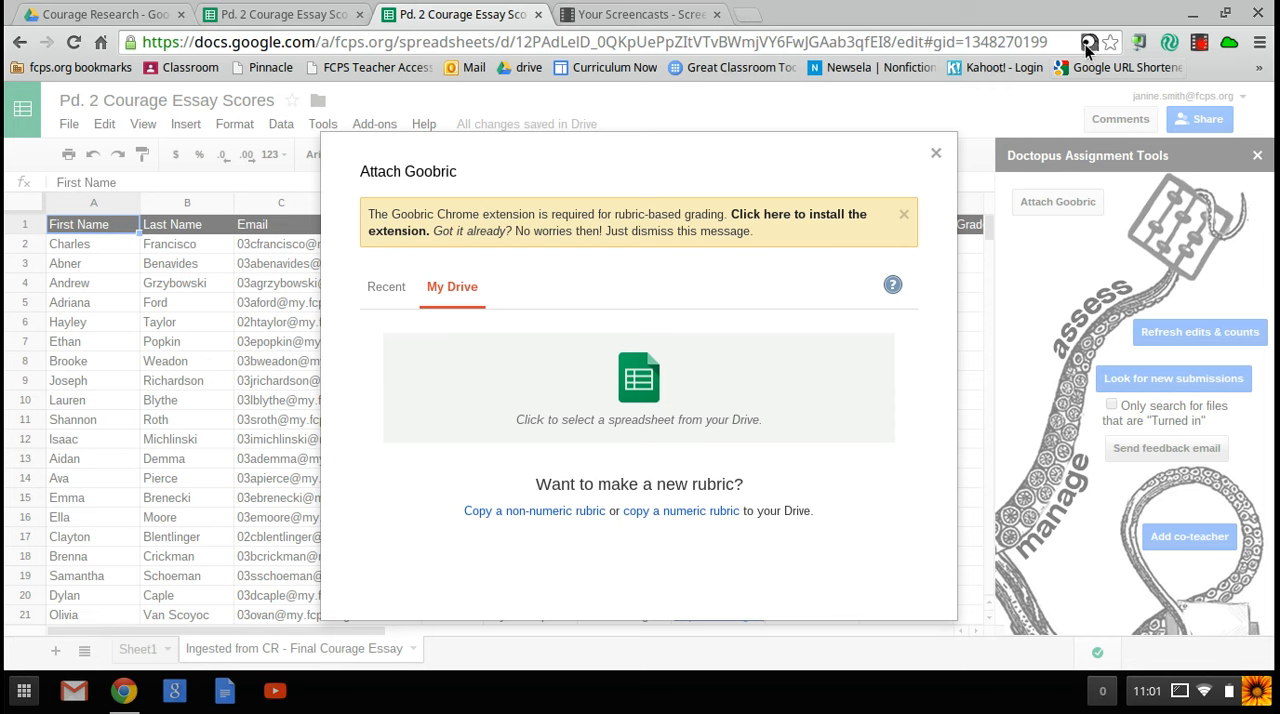
left_click(633, 371)
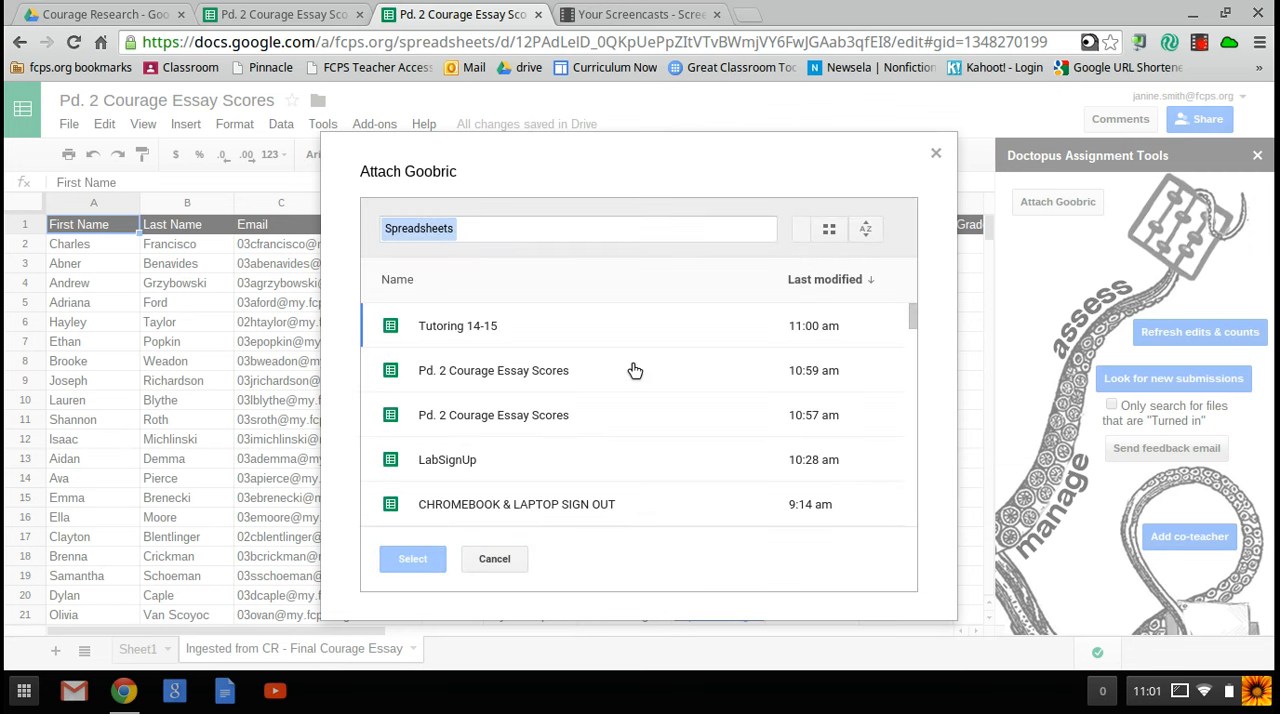
left_click(540, 228)
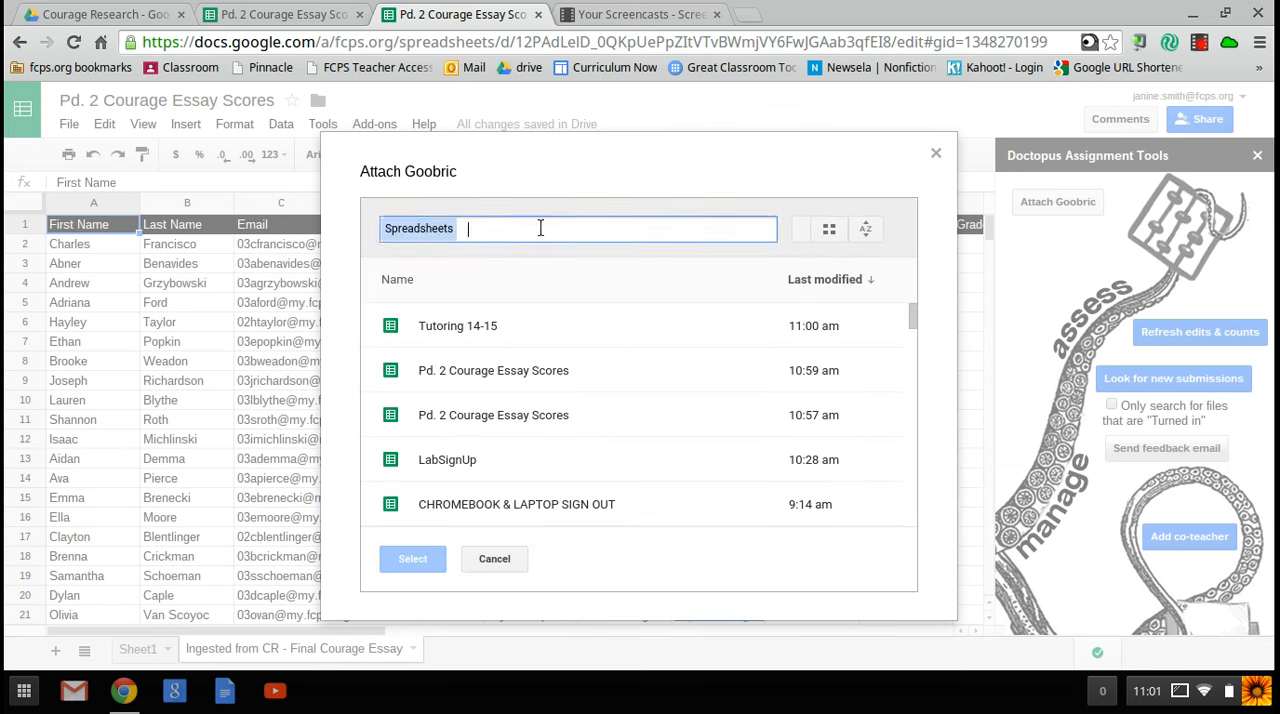
type("ela")
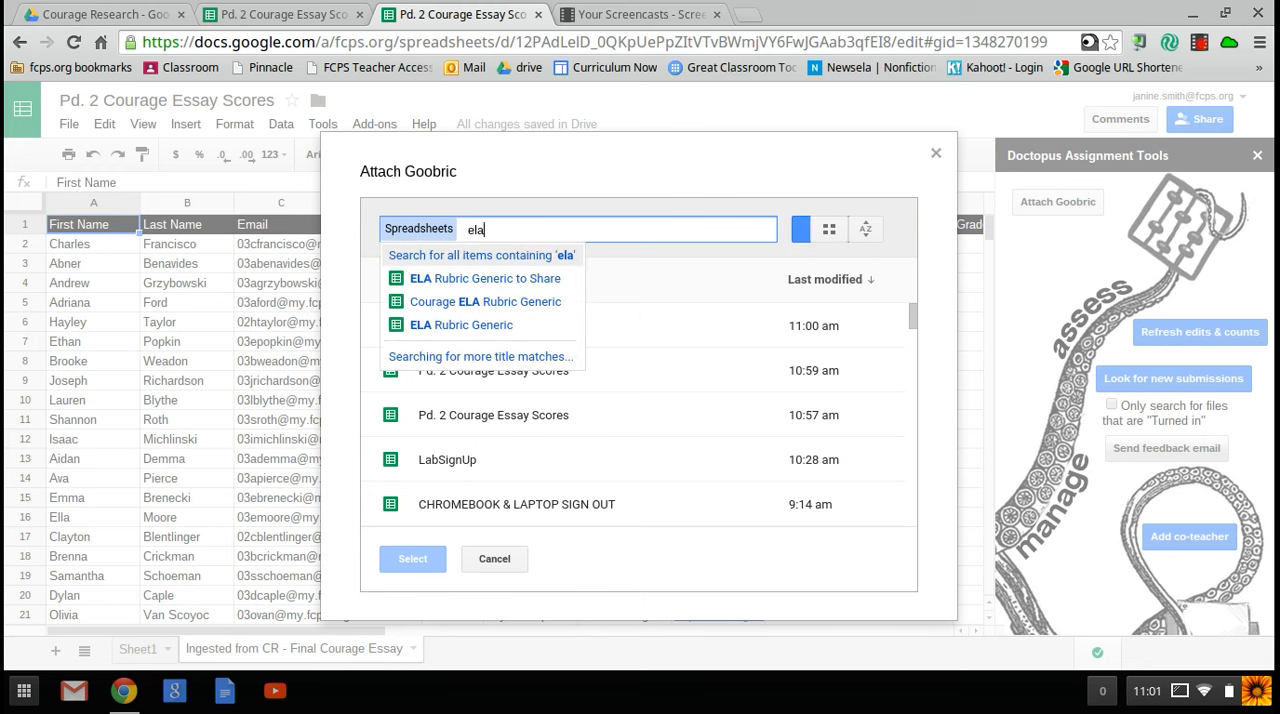
left_click(489, 326)
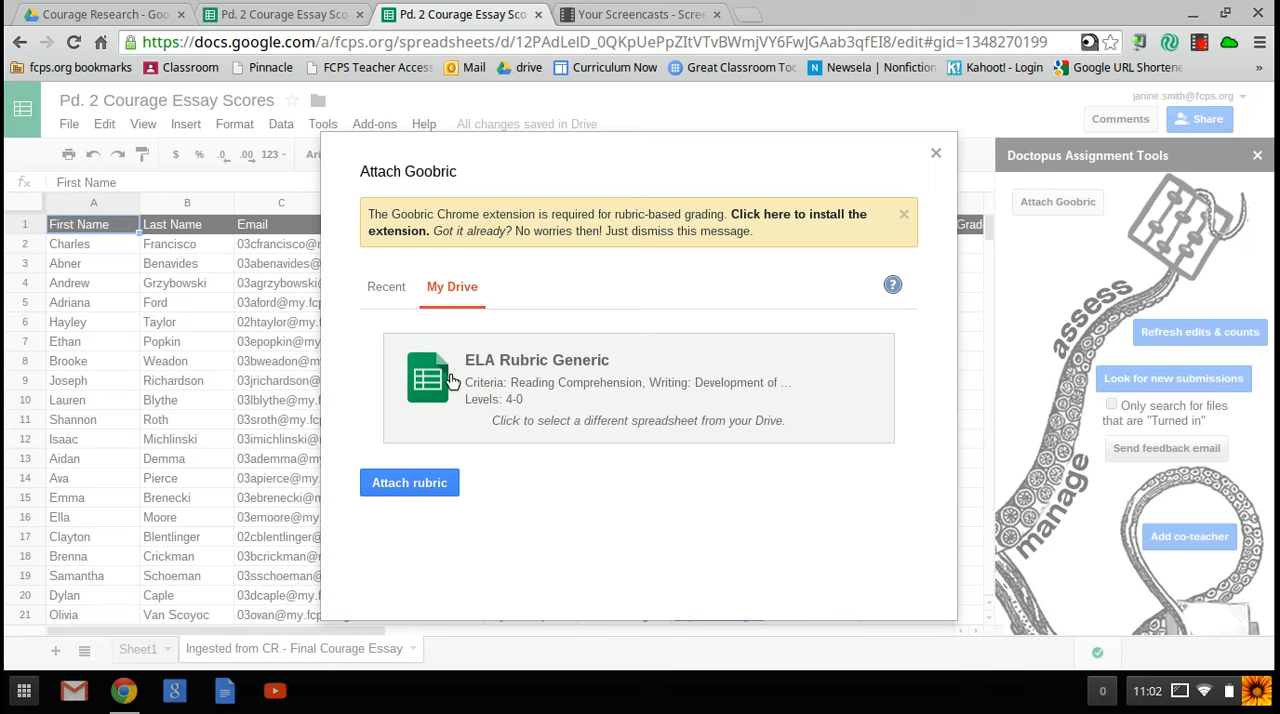
left_click(446, 485)
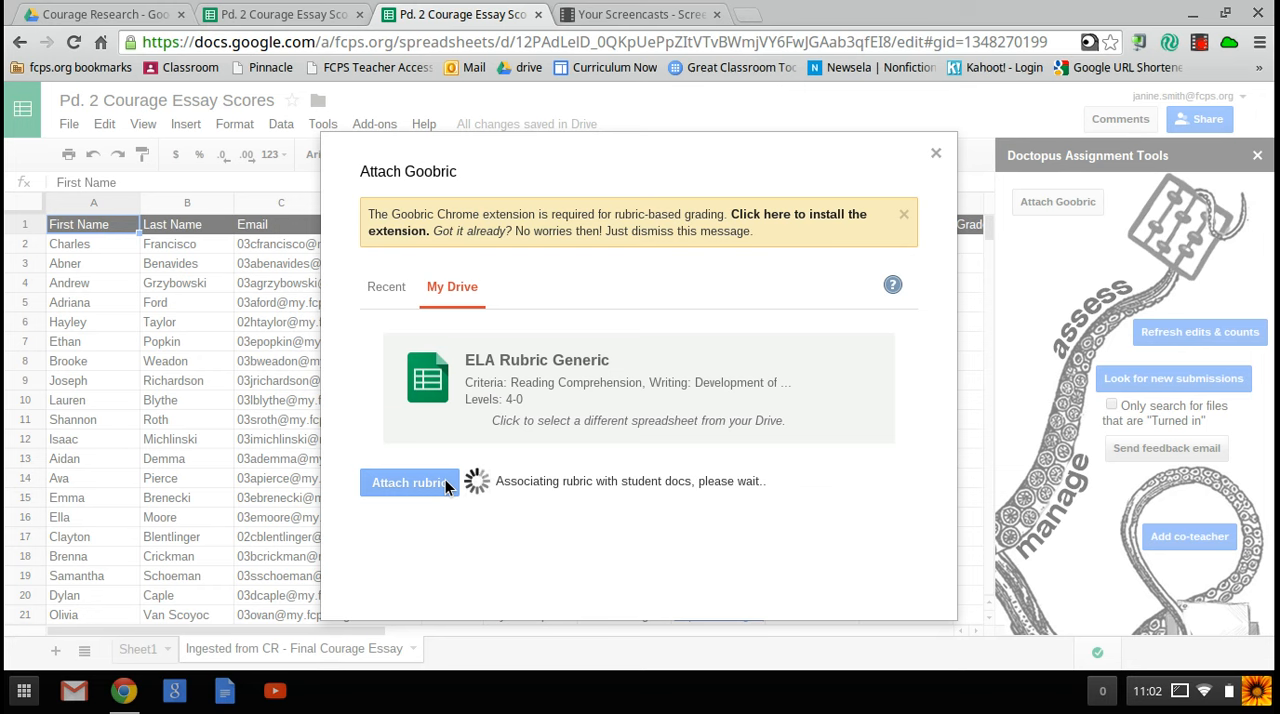
left_click(1204, 48)
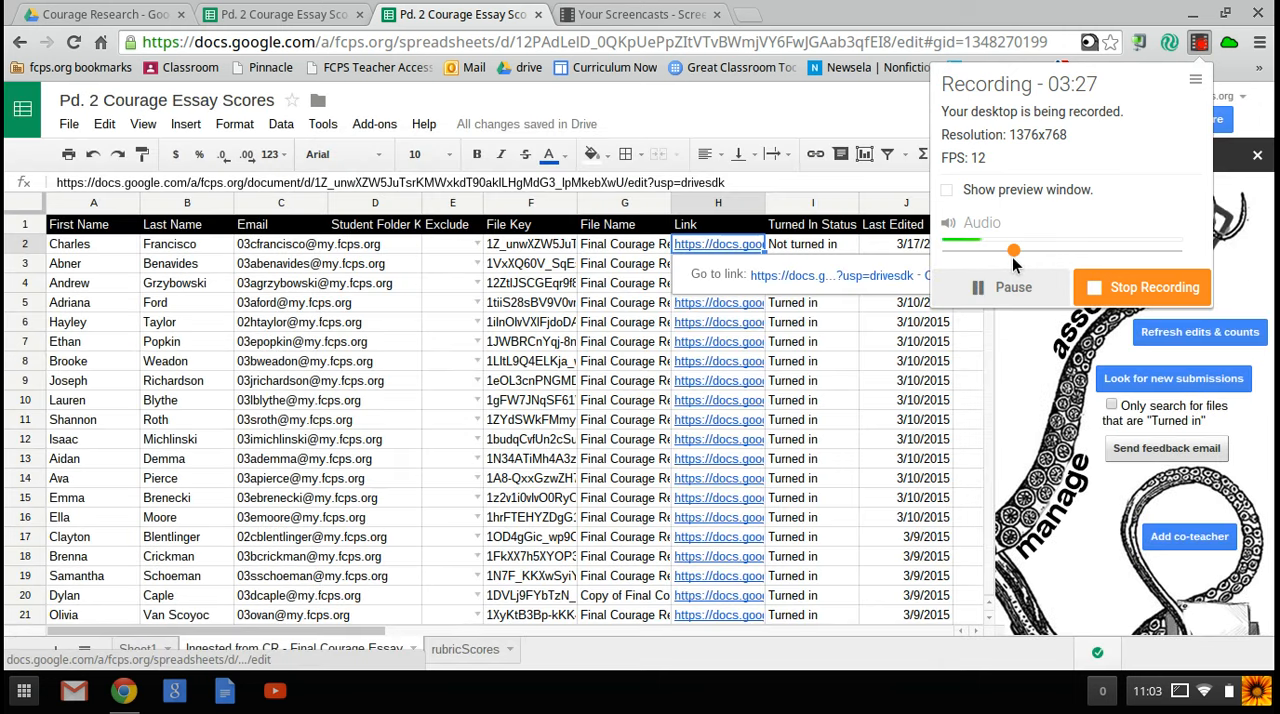
left_click(1233, 287)
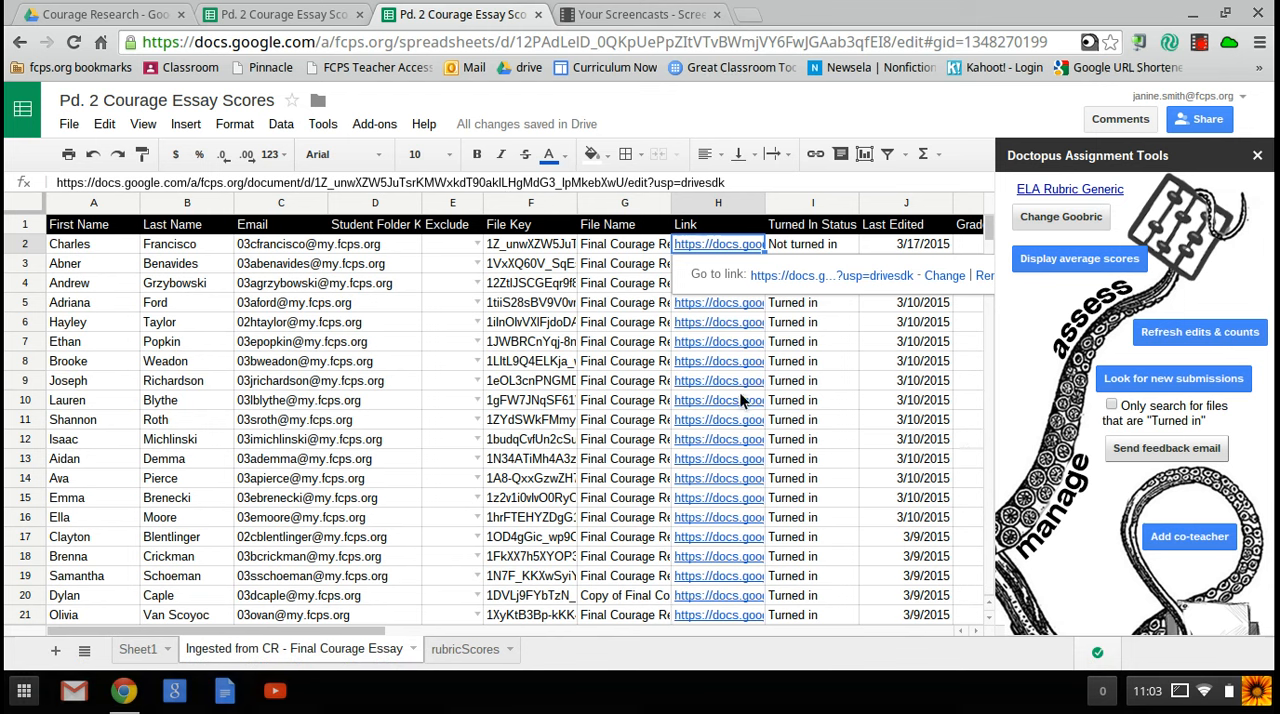
Step: Open the essay linked in row 2 and load it in the Goobric grading view
left_click(788, 276)
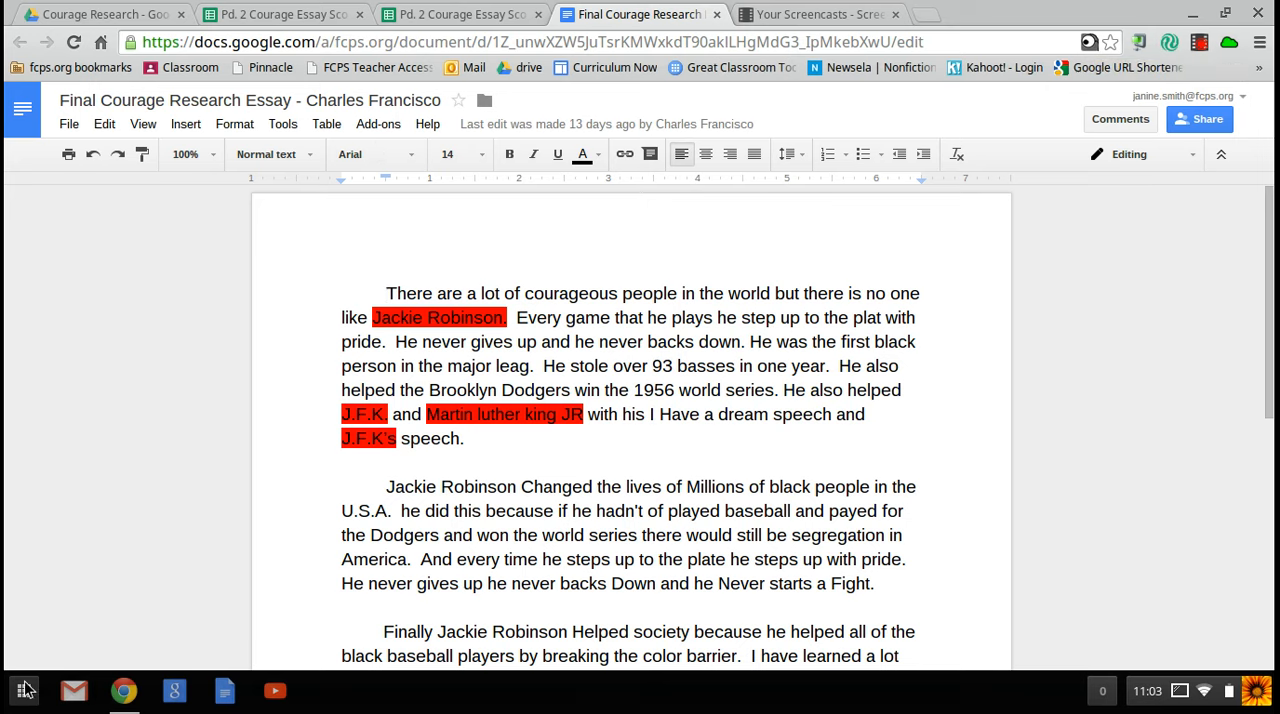
left_click(1089, 44)
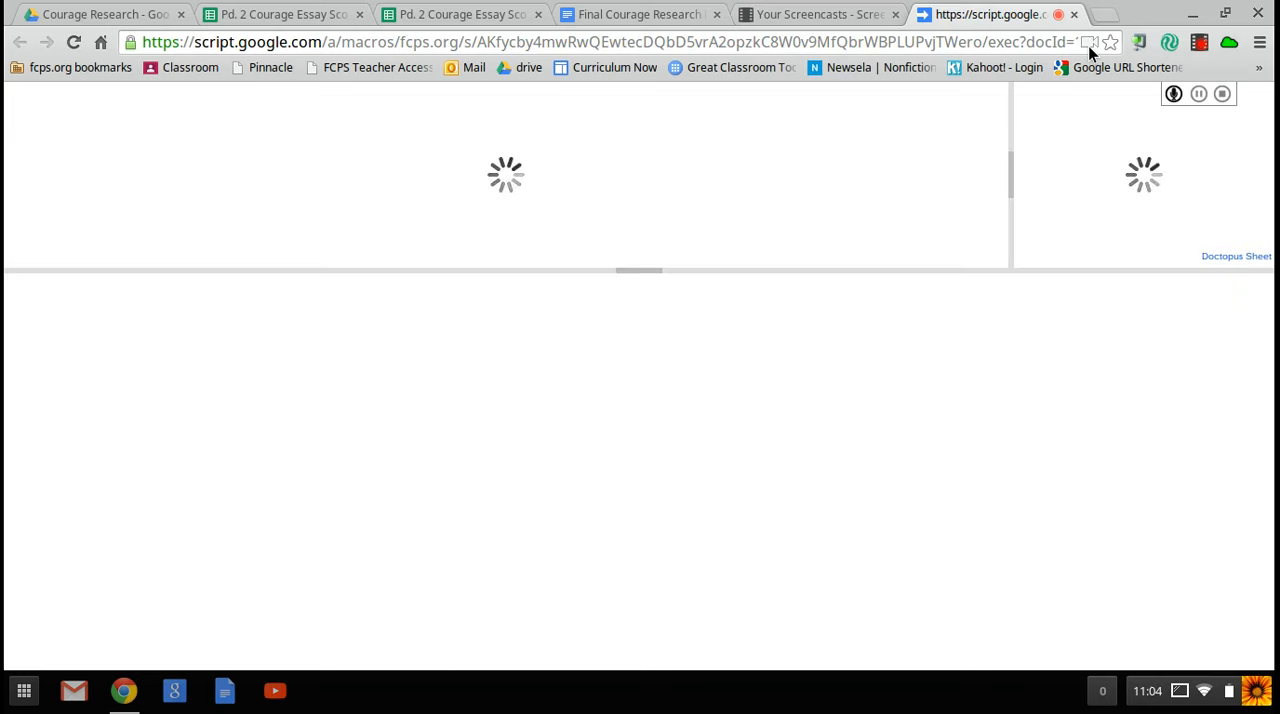
left_click(907, 186)
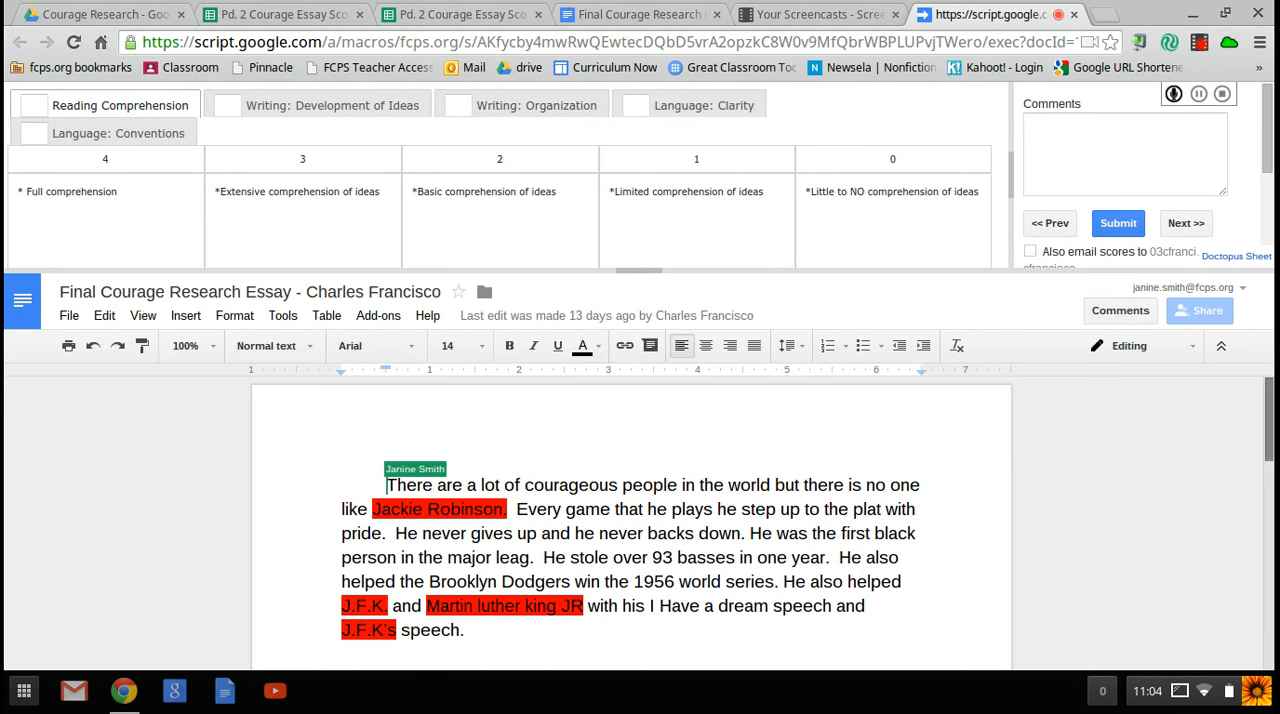
Step: Skim the essay, then score it 3 for Reading Comprehension and 2 for Writing: Development of Ideas
scroll(727, 500, "down", 2)
scroll(676, 520, "down", 1)
scroll(640, 520, "down", 2)
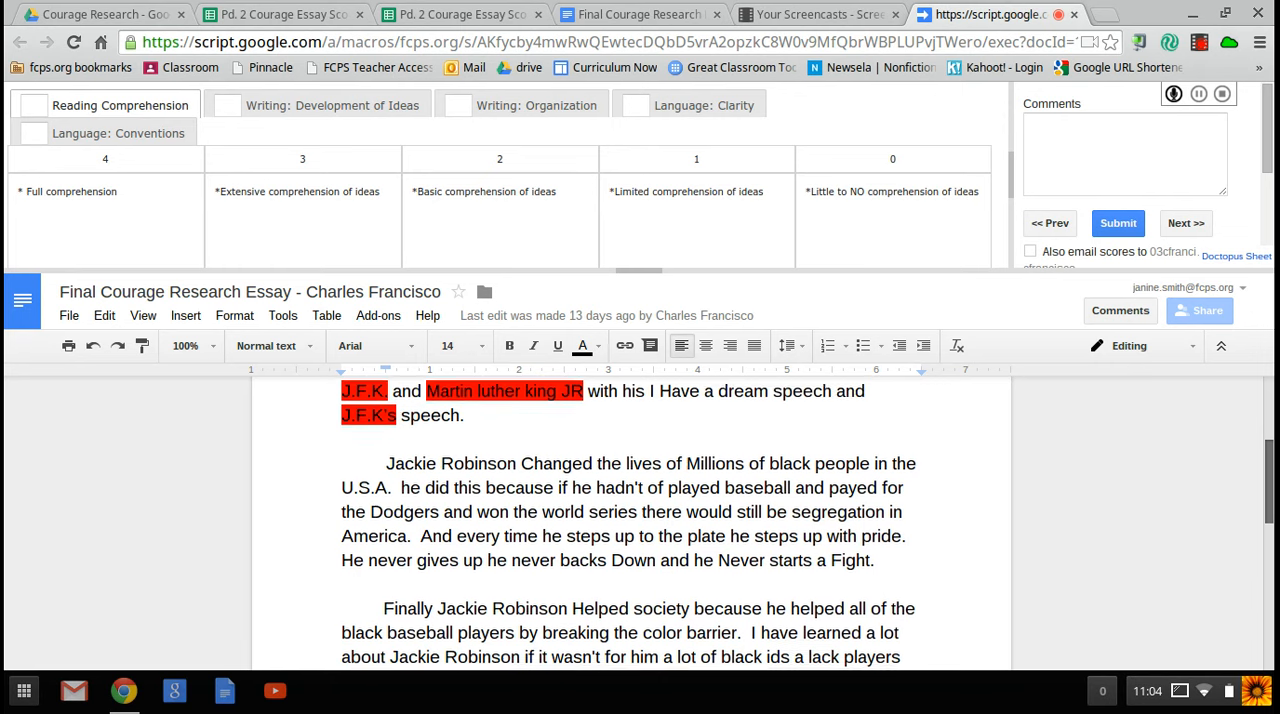
scroll(640, 520, "up", 3)
scroll(640, 520, "up", 1)
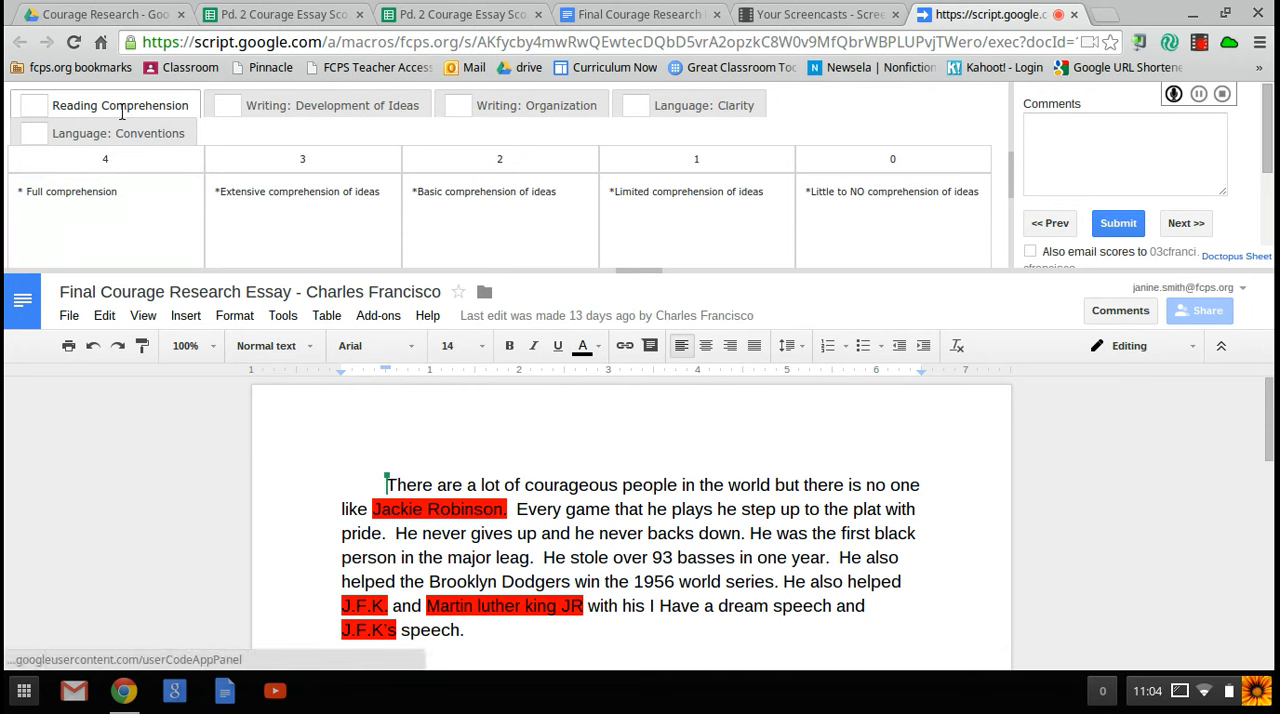
left_click(33, 103)
type("3")
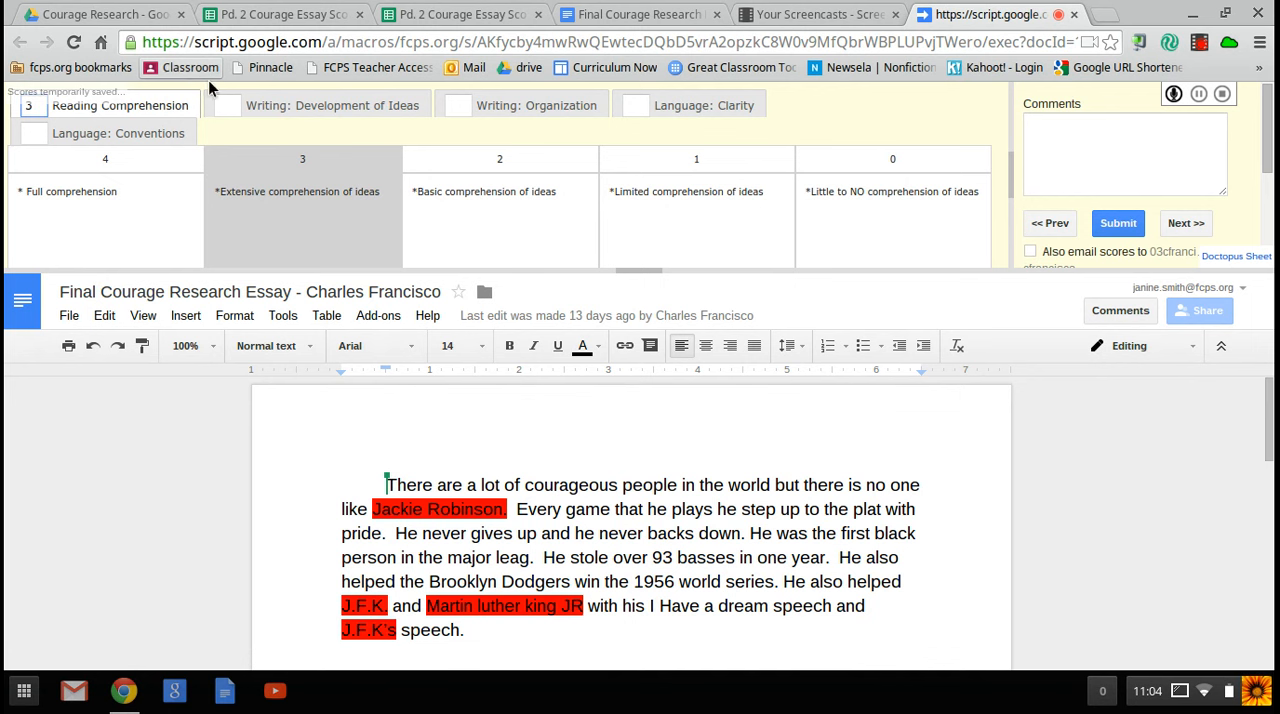
left_click(224, 106)
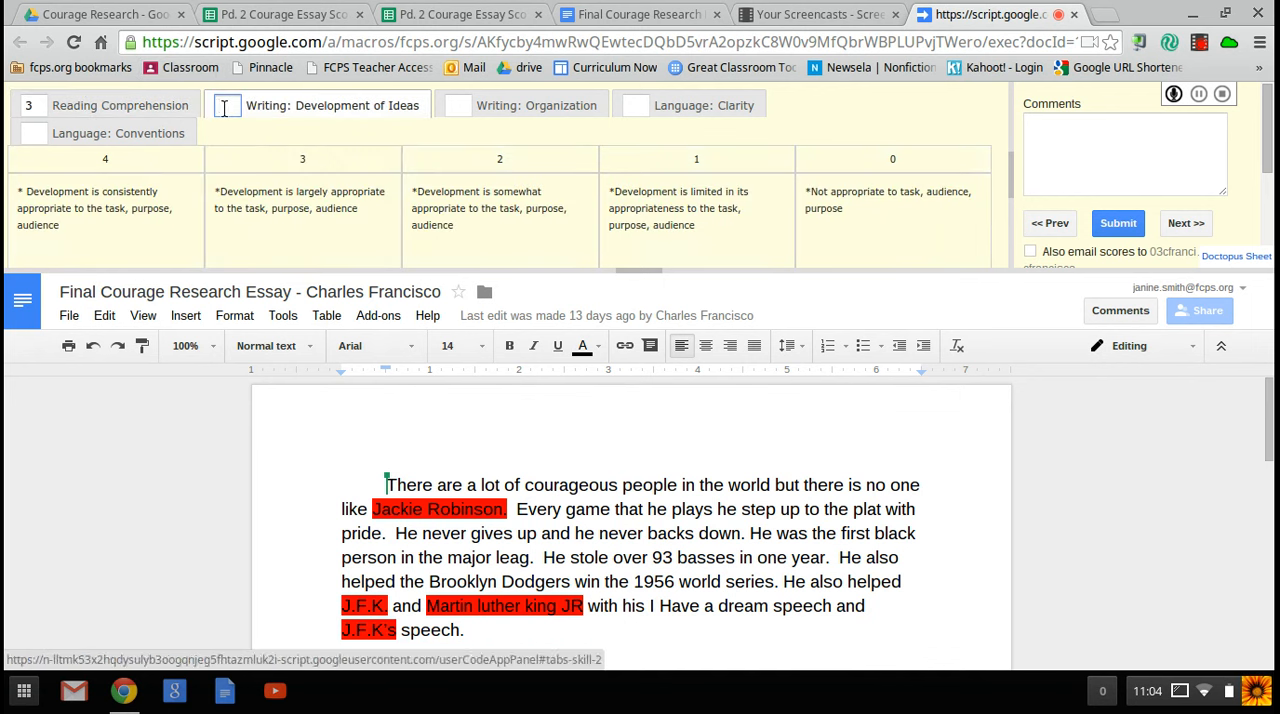
type("2")
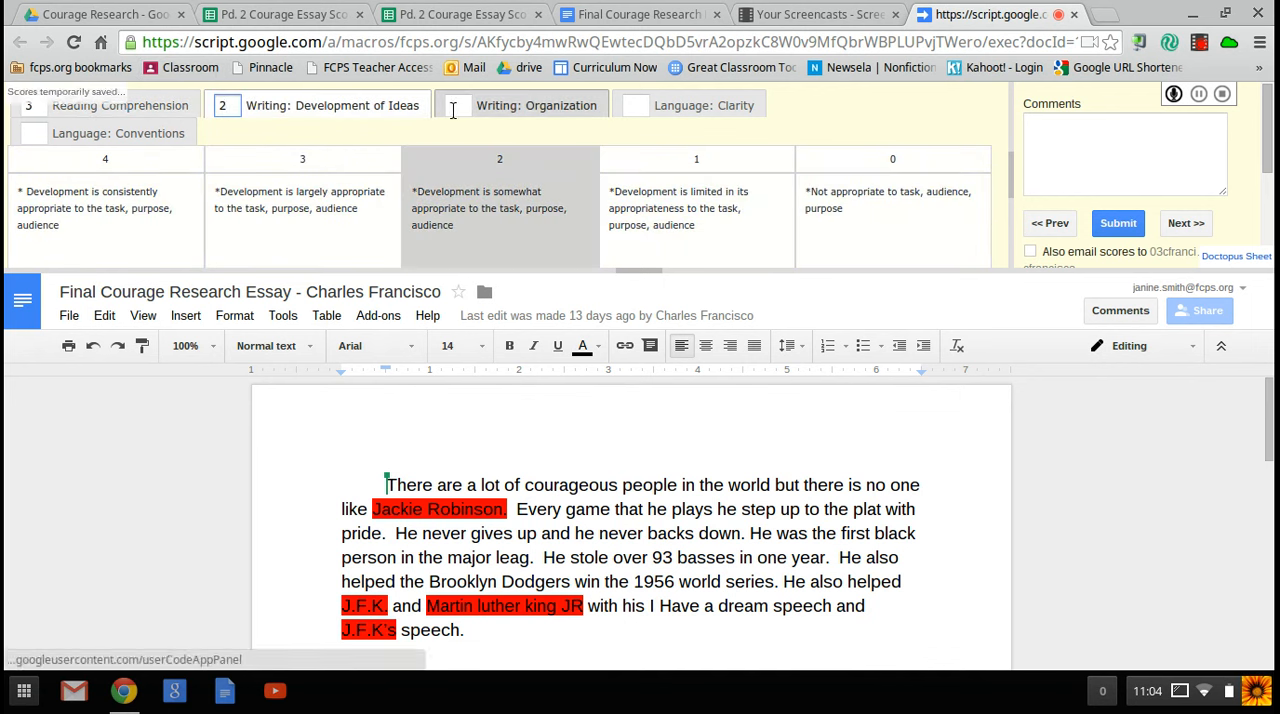
Step: Score the essay 2 for Writing: Organization, 2 for Language: Clarity and 3 for Language: Conventions
left_click(452, 108)
type("2")
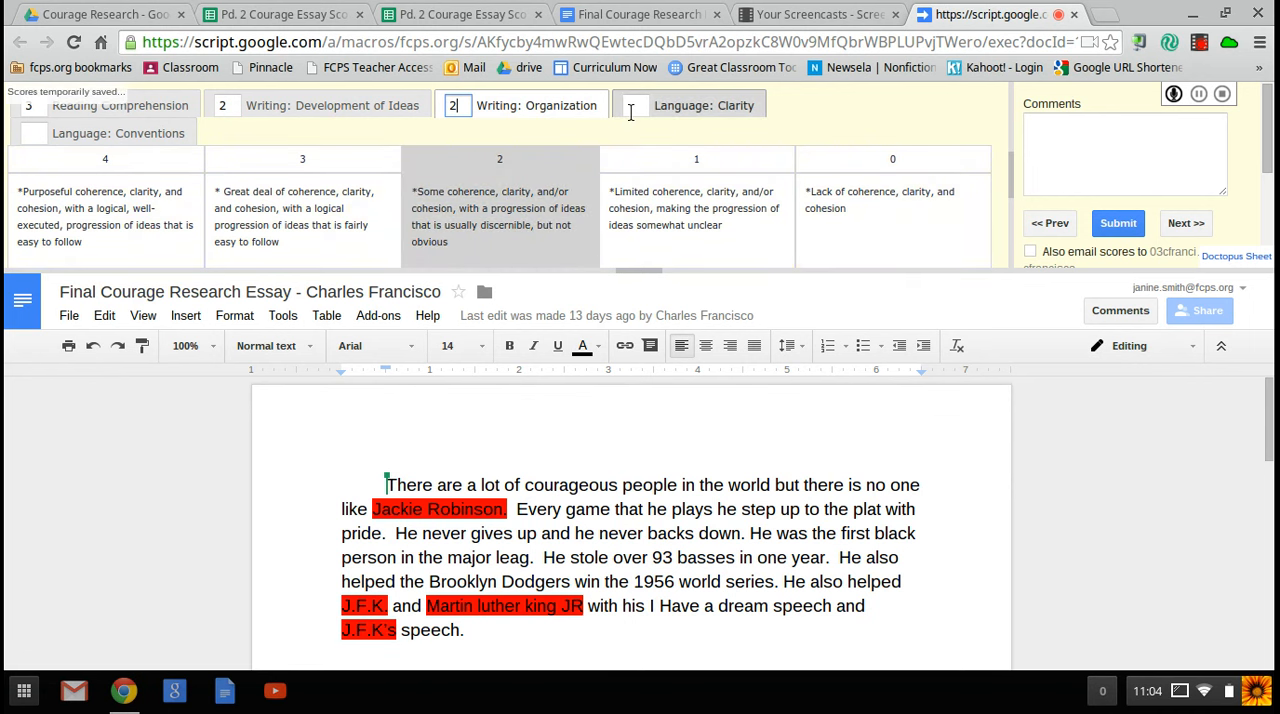
left_click(630, 108)
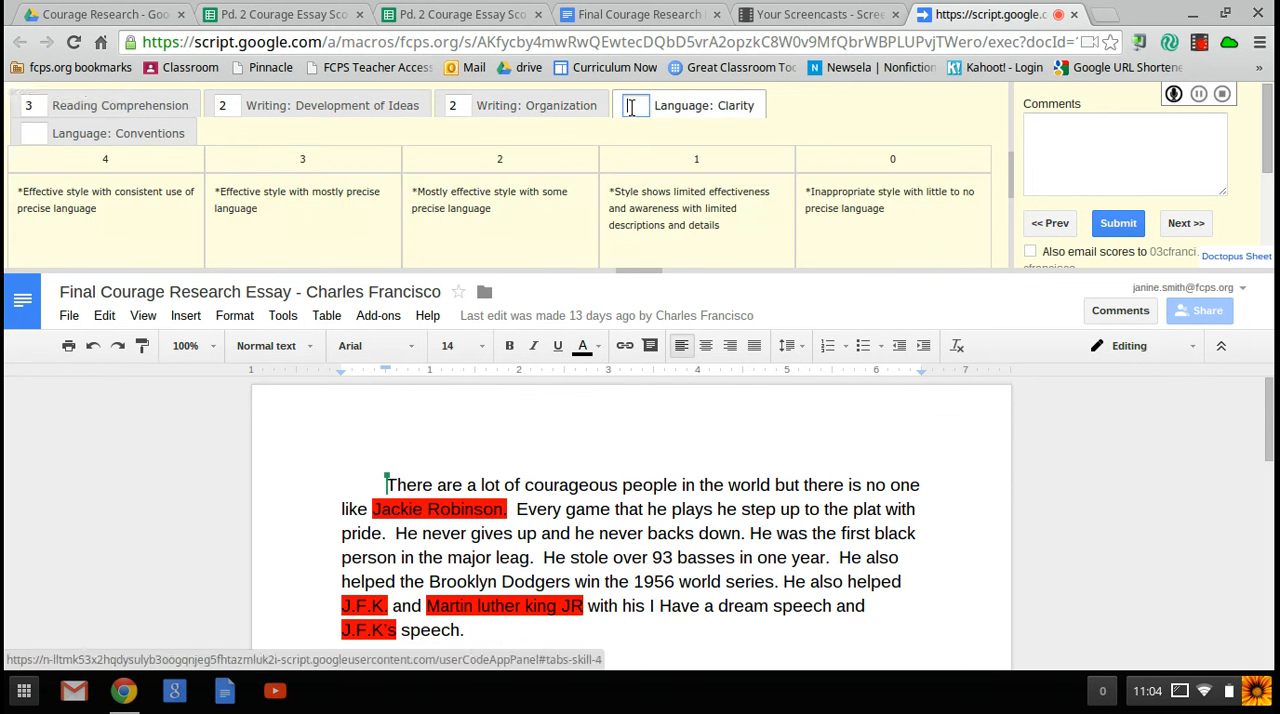
type("2")
left_click(33, 133)
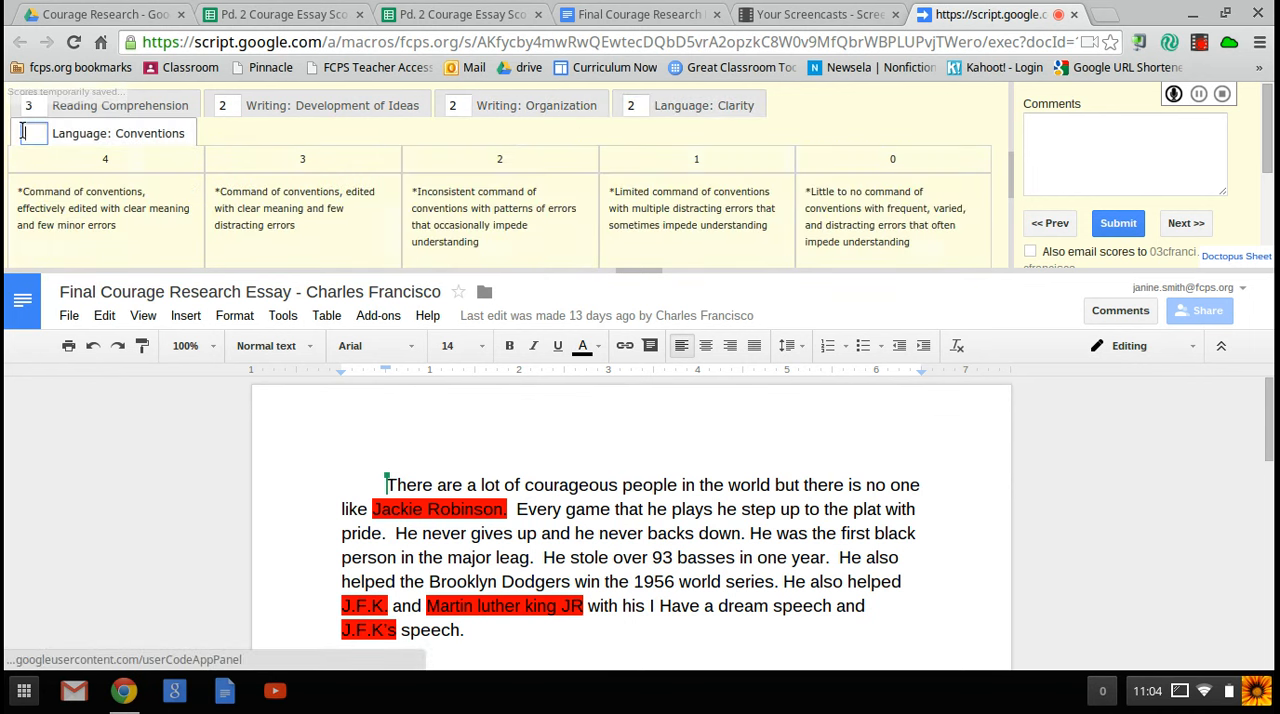
type("3")
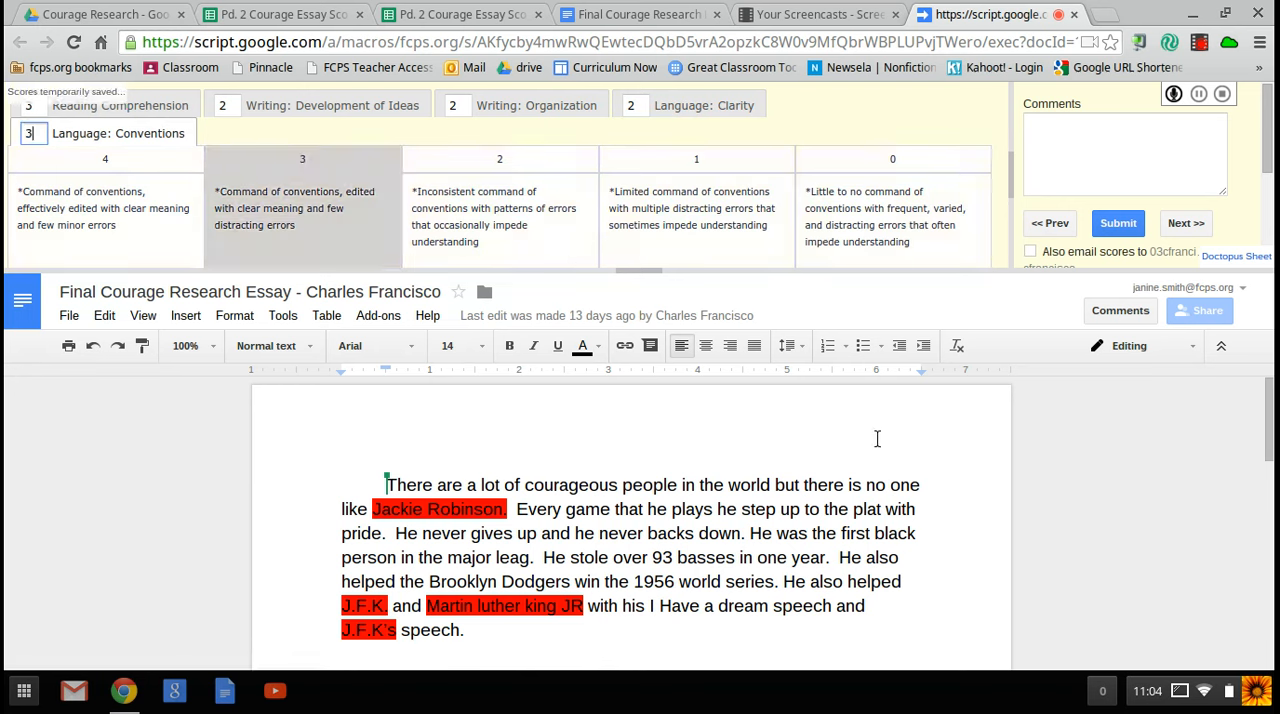
Step: Comment, opening with a student's first name, "you need more transitions to help the flow of your writing piece." and submit the scores
left_click(1091, 140)
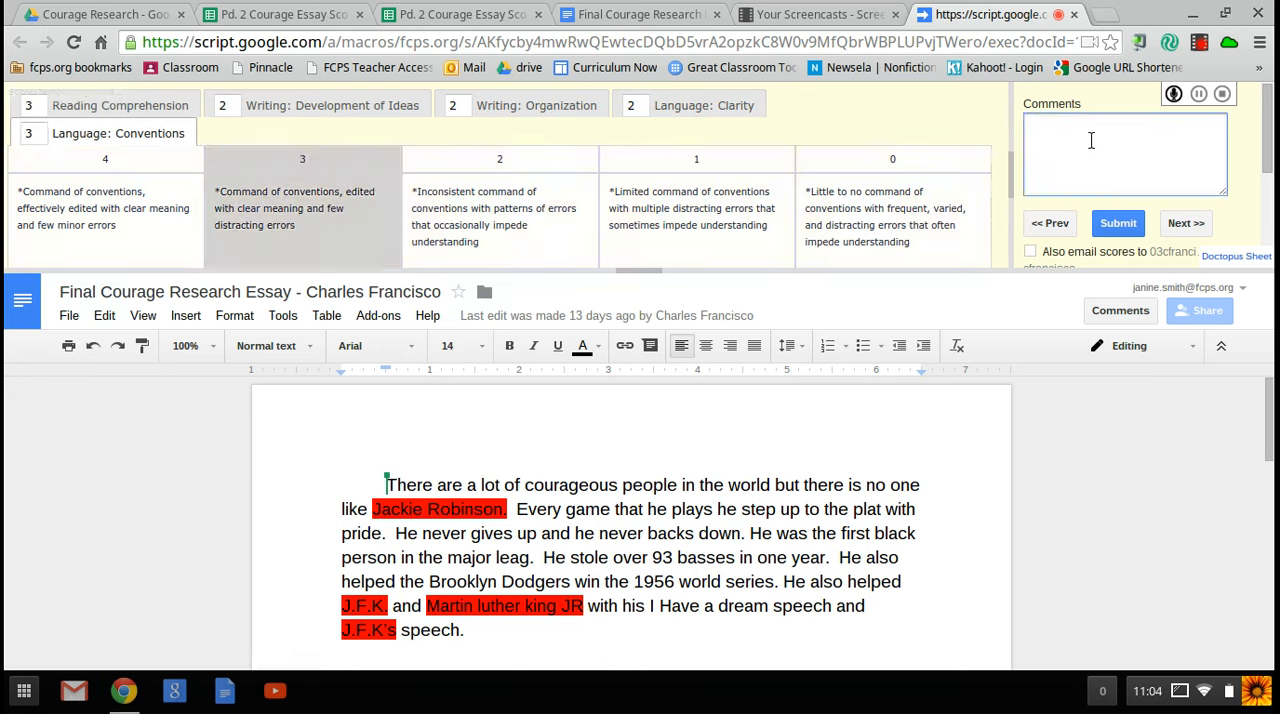
type("Steven, you need more tran")
key("BackSpace")
key("BackSpace")
type("ransitions to help th")
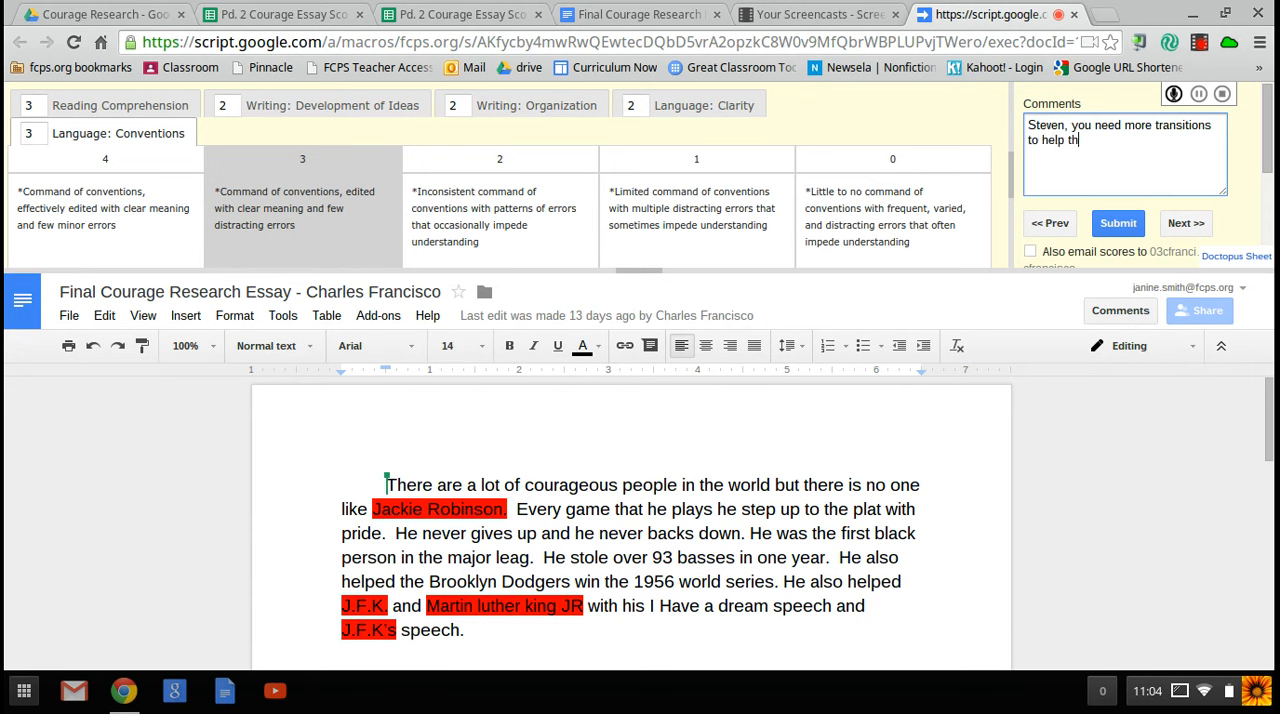
type("e flow o")
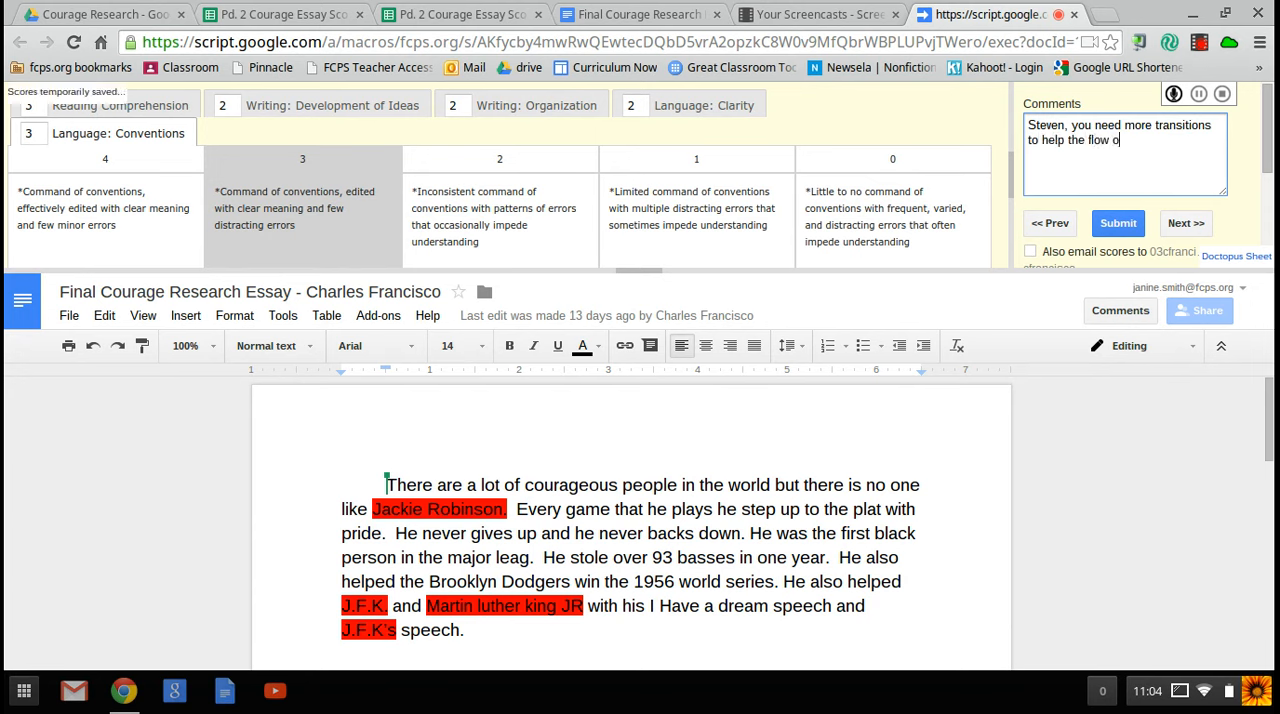
type("r f your writing piece.")
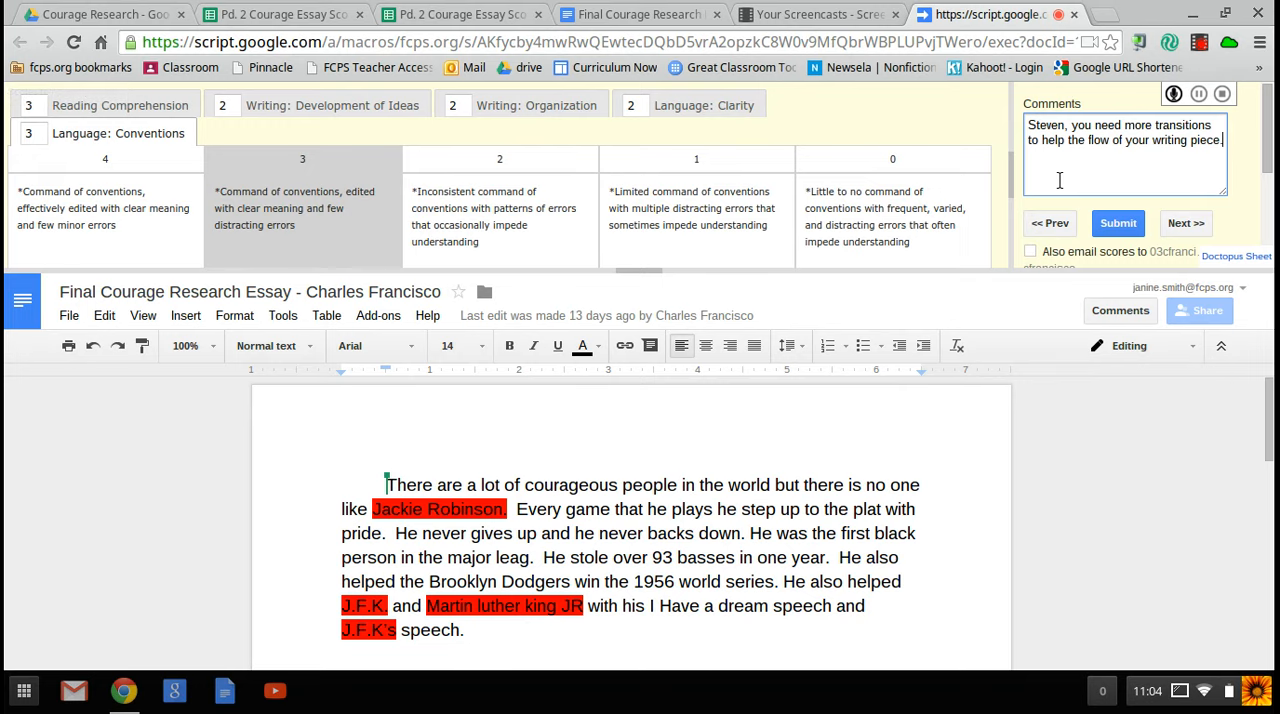
left_click(1140, 223)
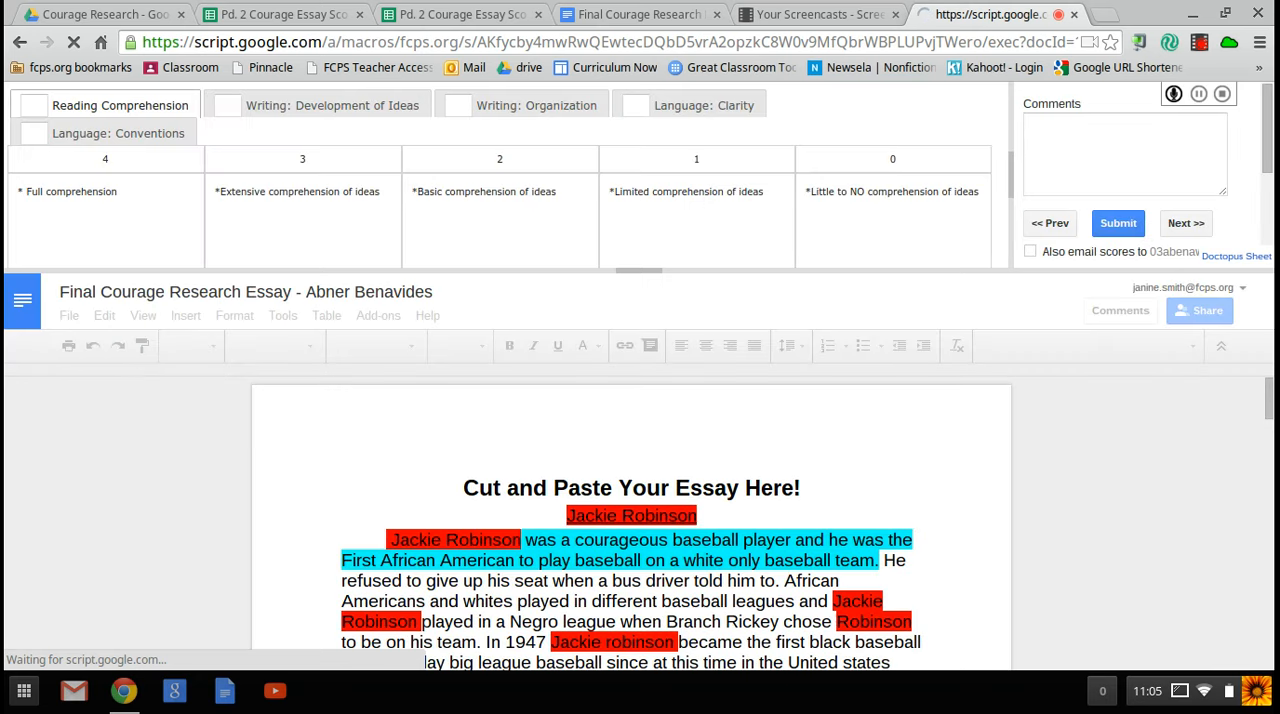
Step: Skim the next student's essay in the Goobric grading view
scroll(1270, 450, "down", 1)
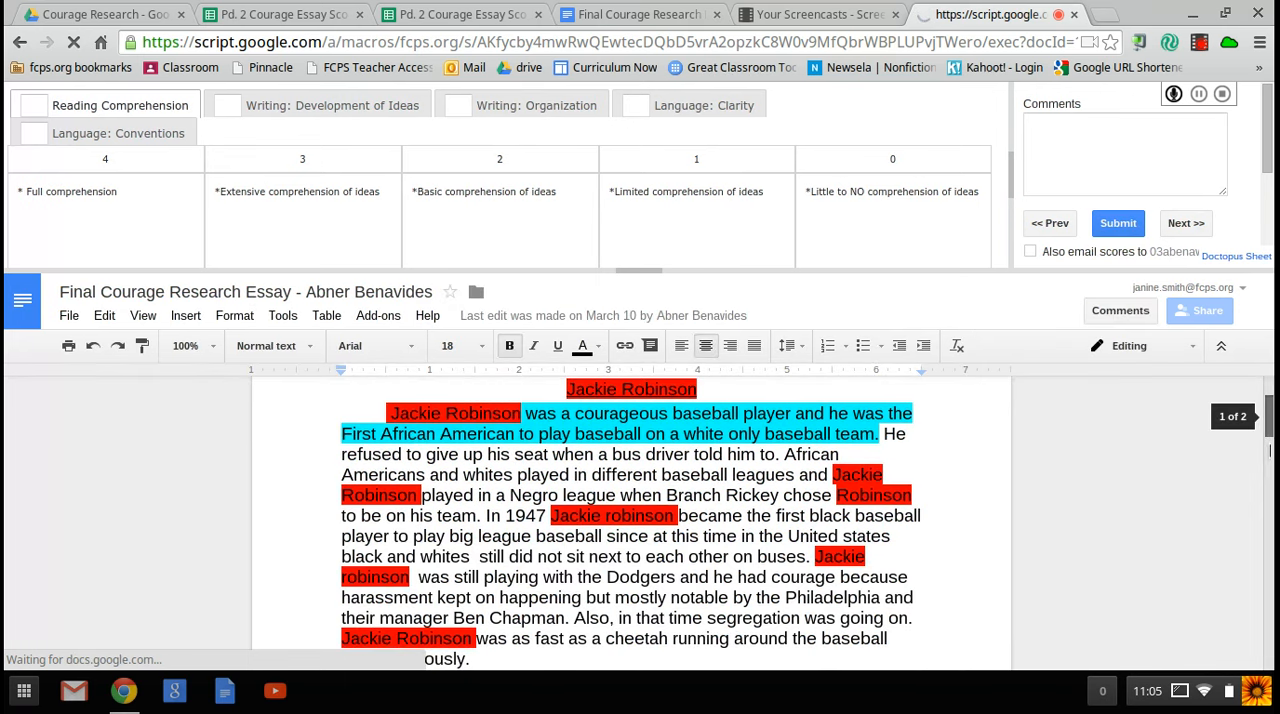
left_click_drag(1268, 539, 1267, 459)
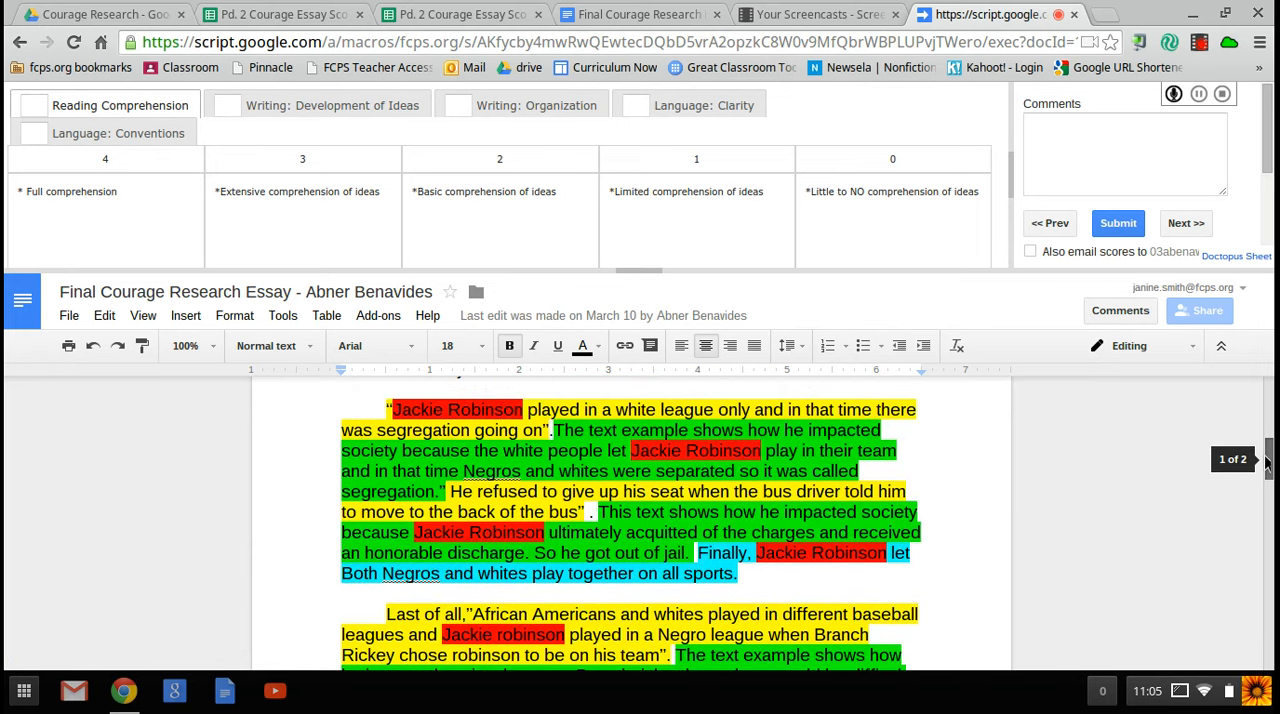
left_click_drag(1267, 459, 1266, 452)
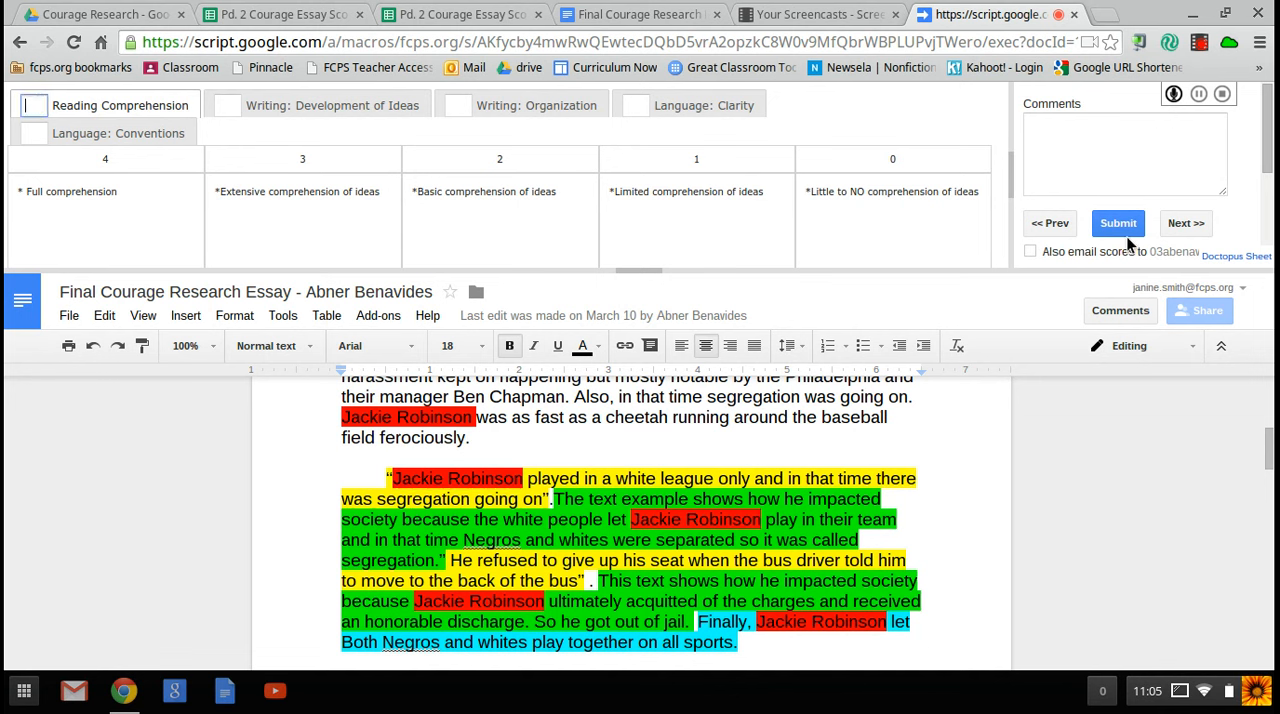
Step: Return to the Pd. 2 Courage Essay Scores spreadsheet and reopen the graded essay linked in row 2
left_click(662, 18)
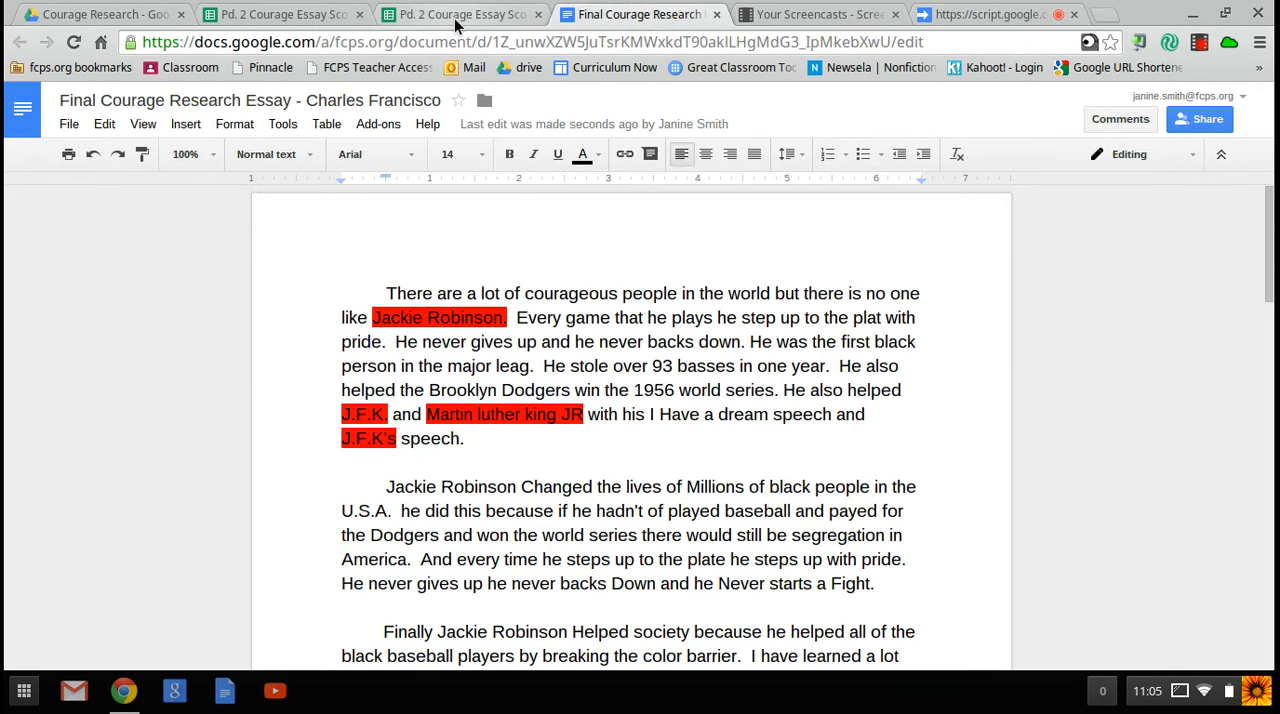
left_click(452, 18)
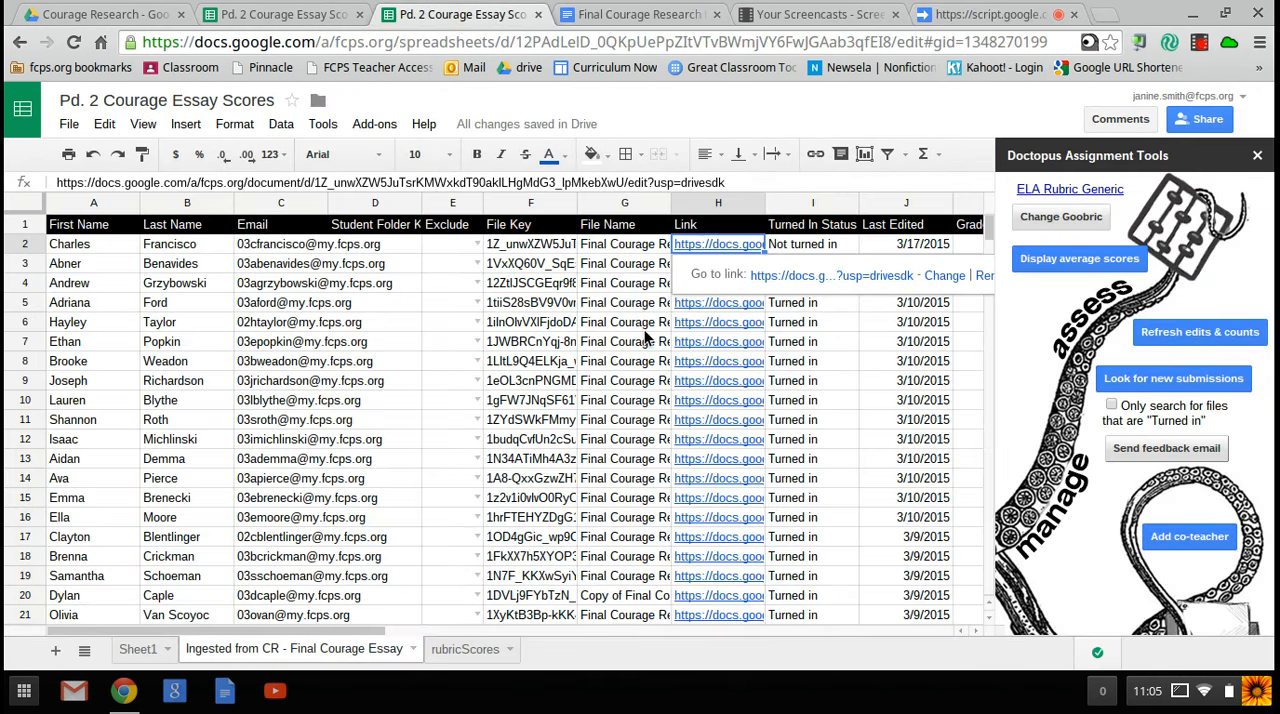
left_click(789, 276)
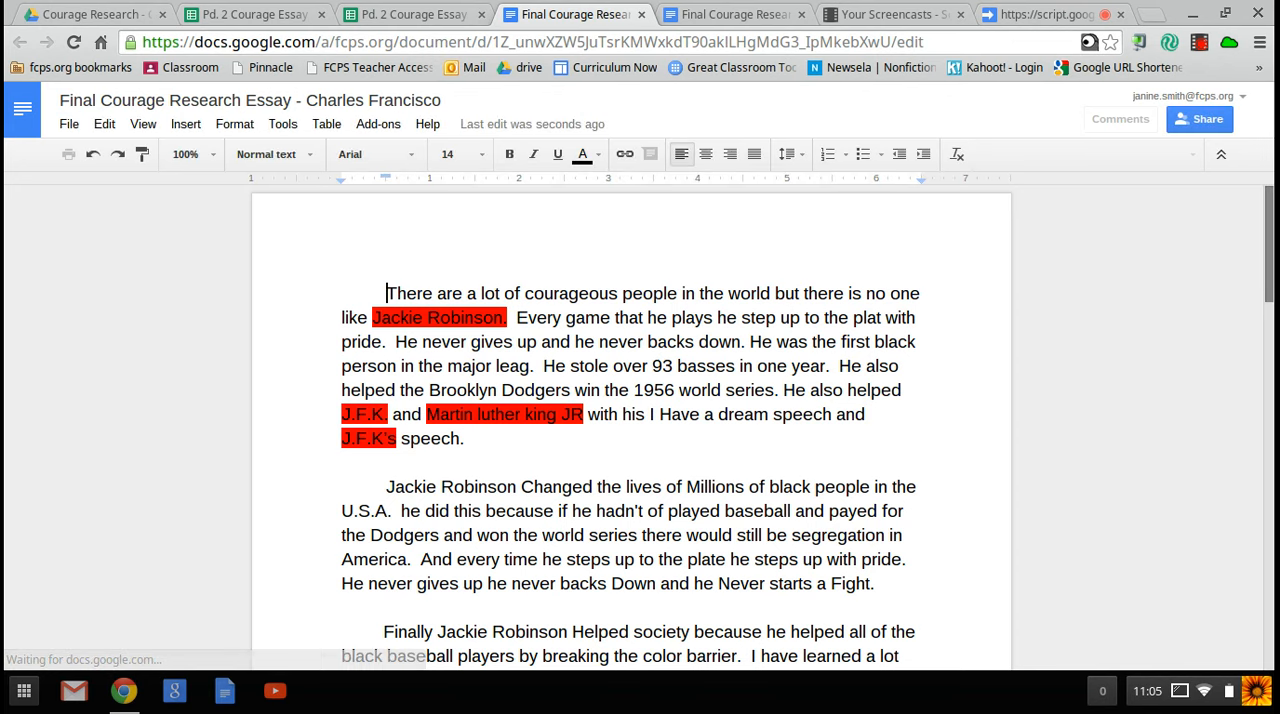
Step: Review the submitted rubric scores and teacher comment below the essay text, and return to the start of the essay
scroll(1268, 308, "down", 3)
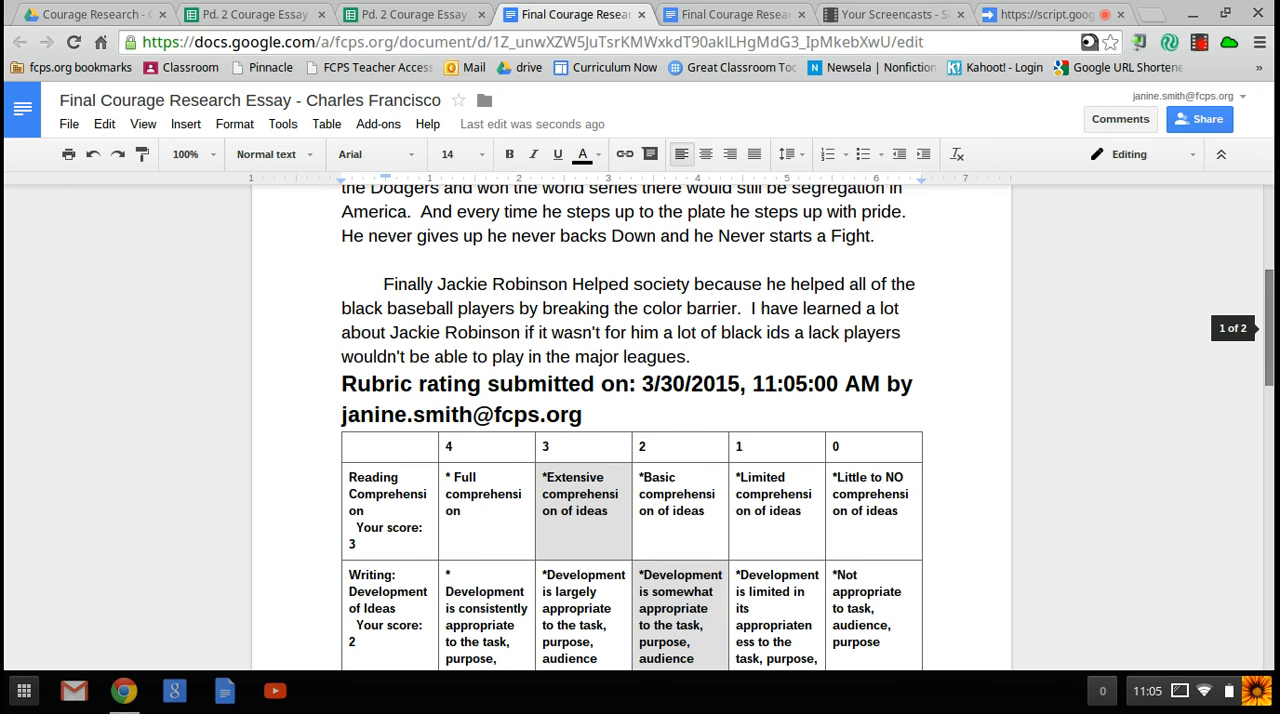
scroll(1268, 330, "down", 2)
scroll(1268, 380, "down", 7)
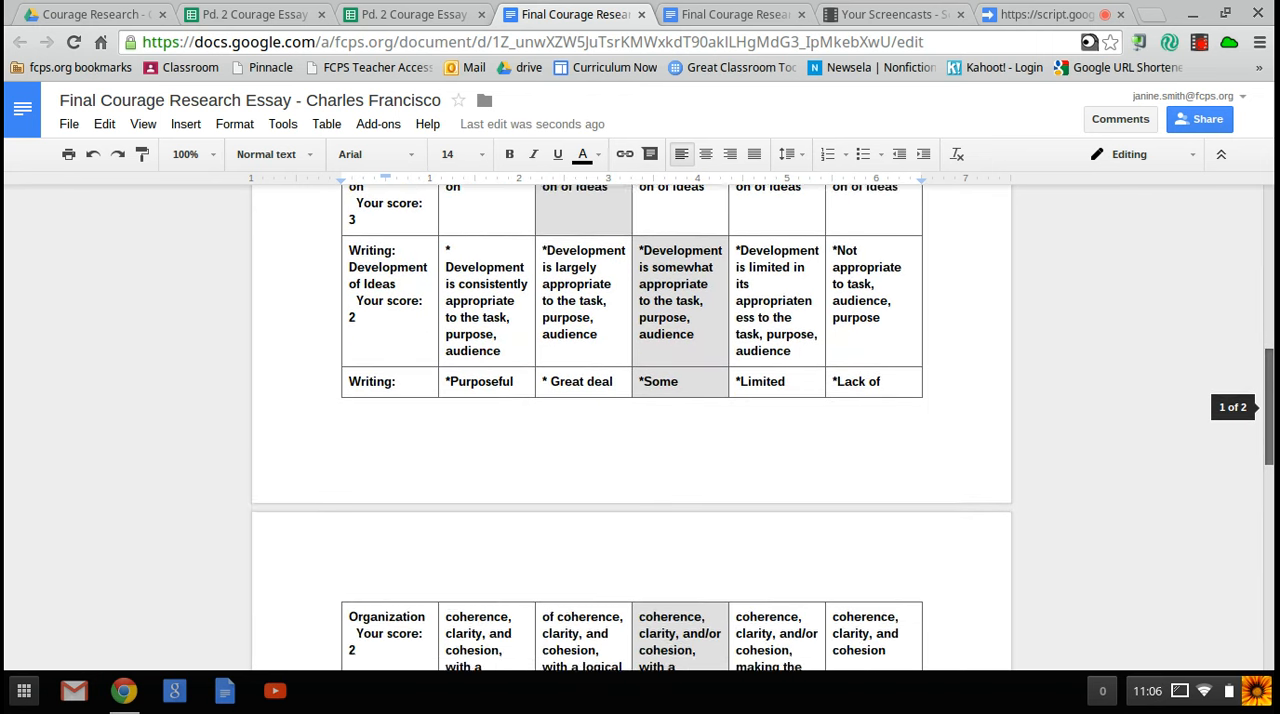
scroll(1268, 556, "down", 2)
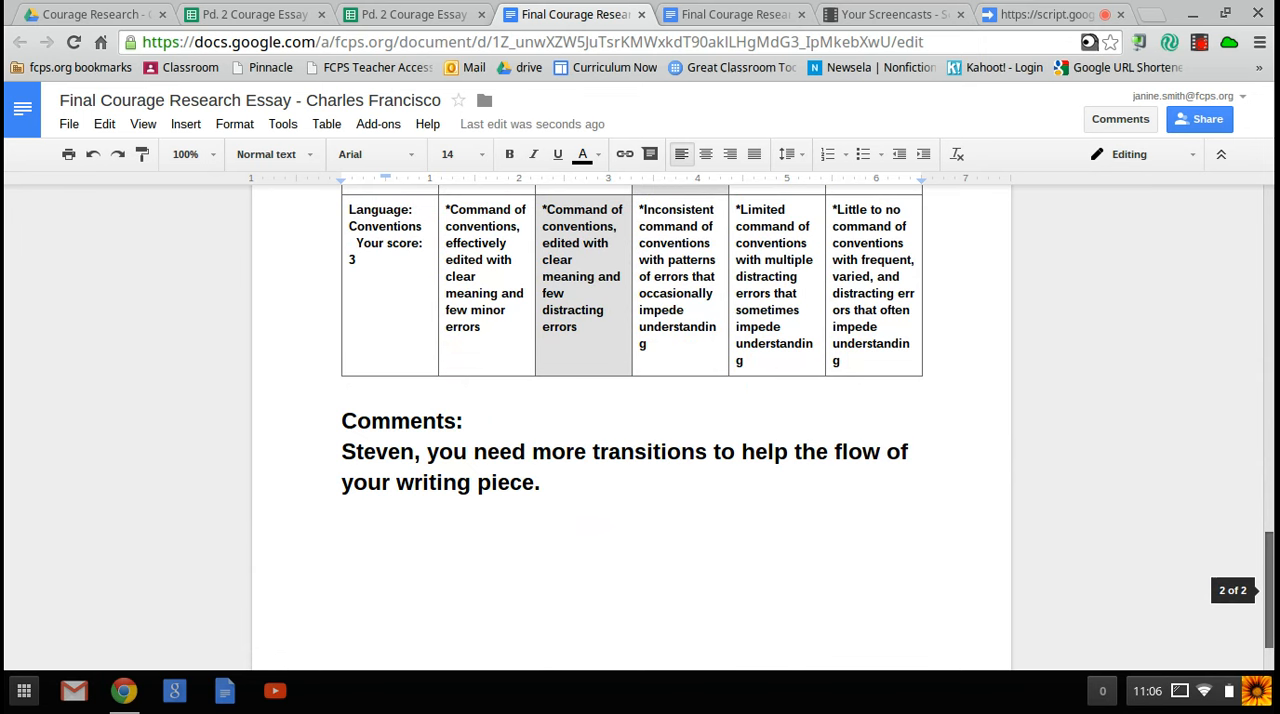
left_click_drag(1268, 591, 1268, 251)
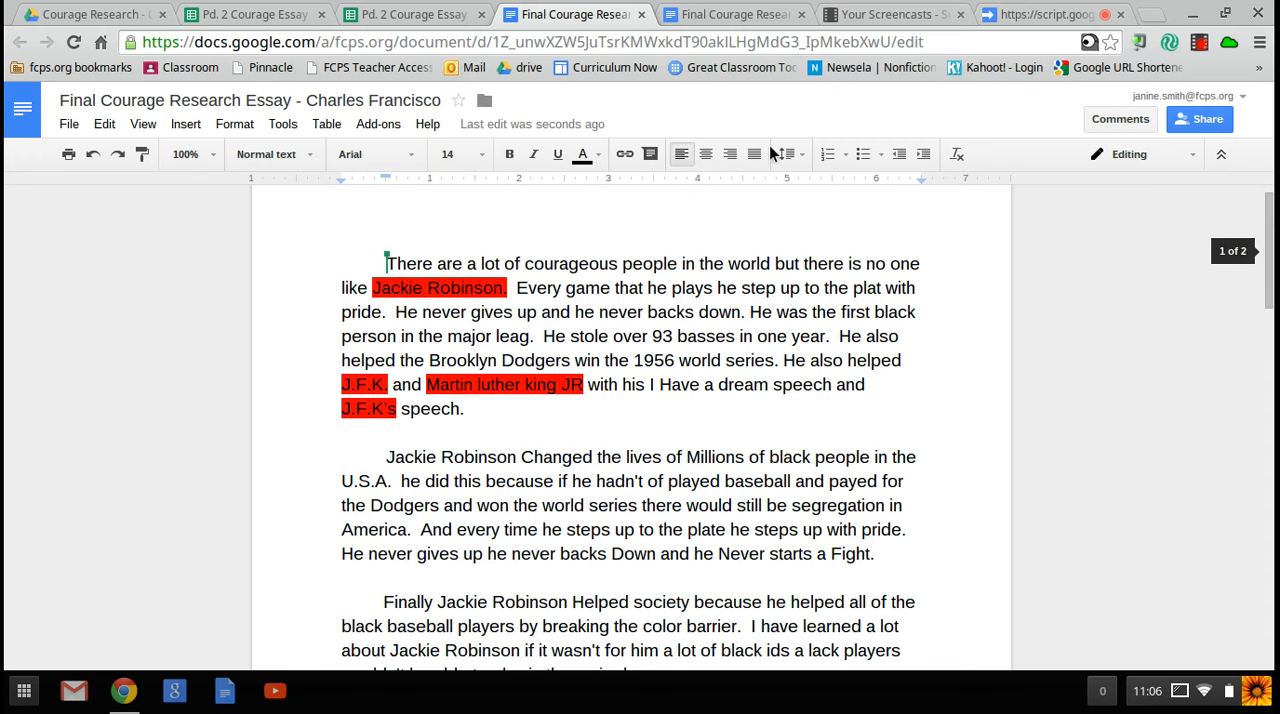
Step: Switch back to the essay scores spreadsheet and show its available add-ons
left_click(443, 15)
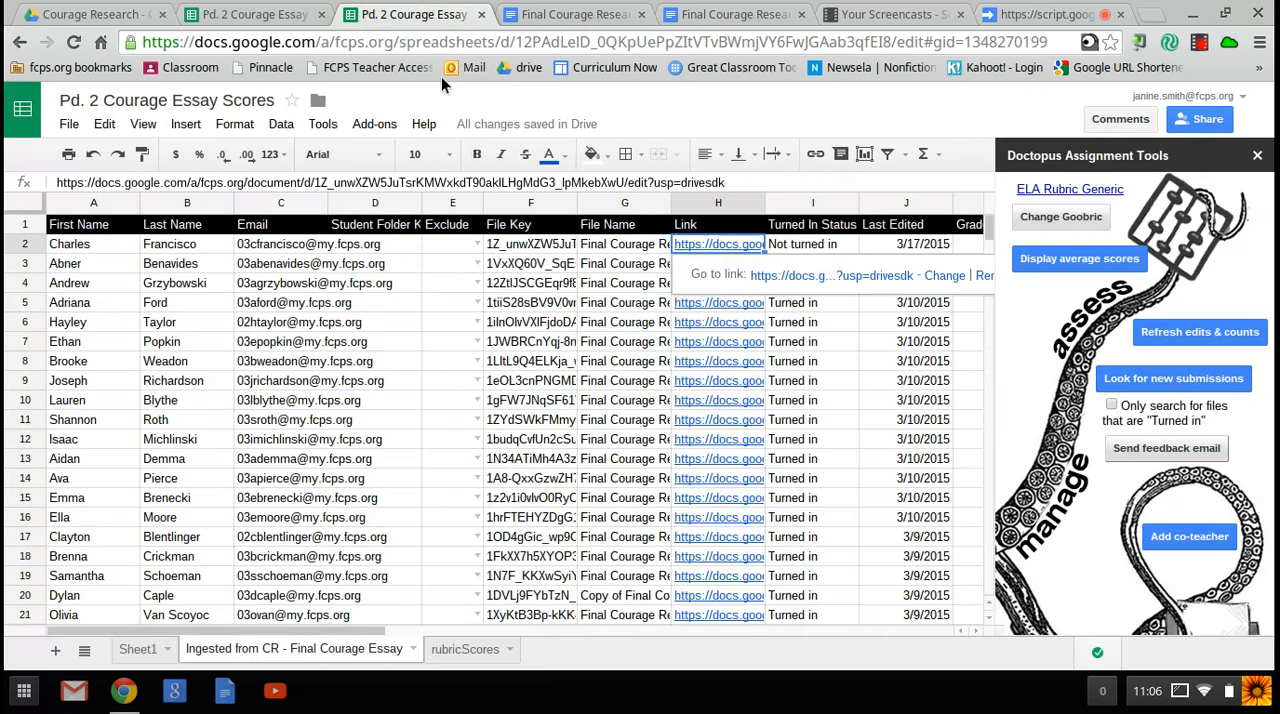
left_click(388, 122)
mouse_move(386, 158)
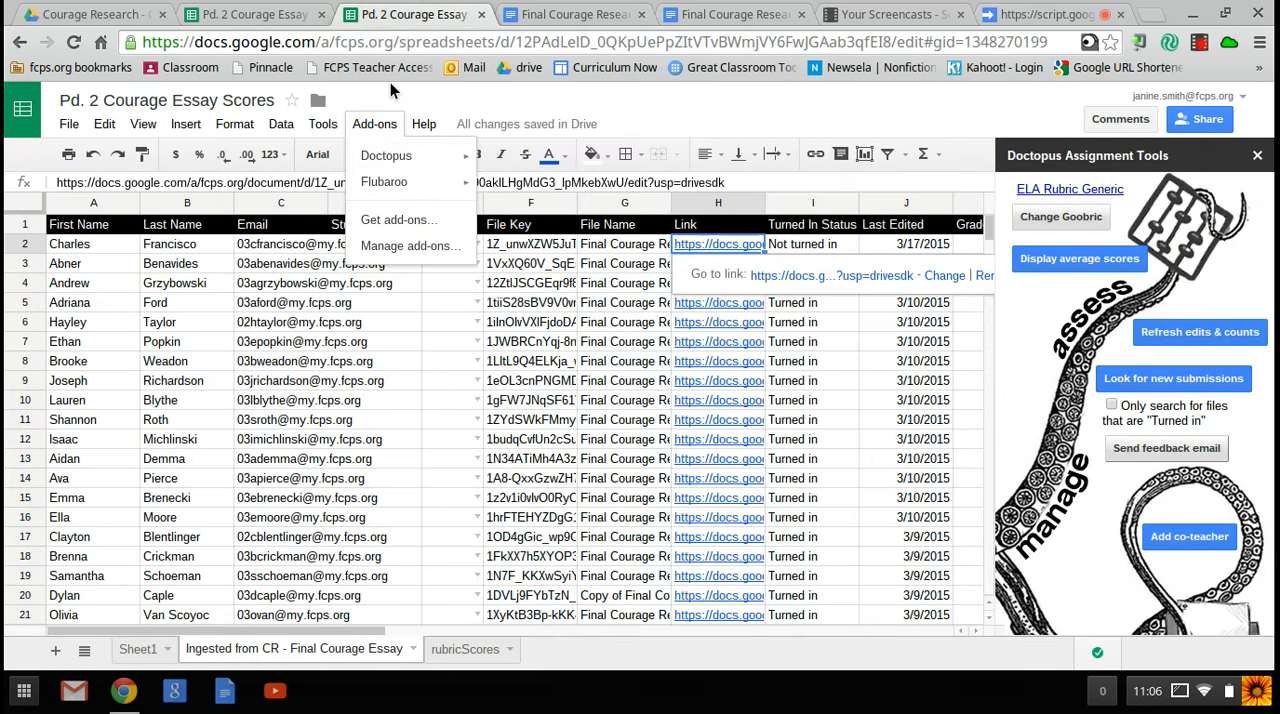
Step: Open the Chrome Web Store, search it for "goobric" and return to the graded essay document
left_click(24, 690)
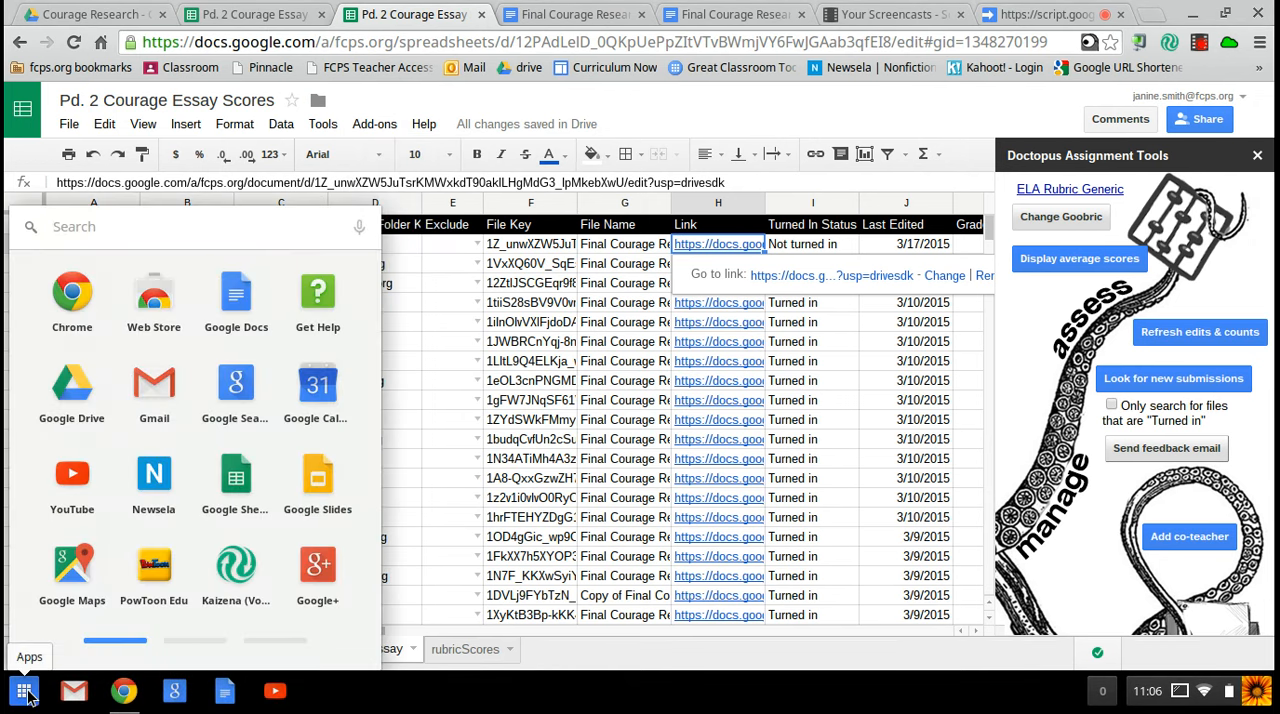
left_click(158, 298)
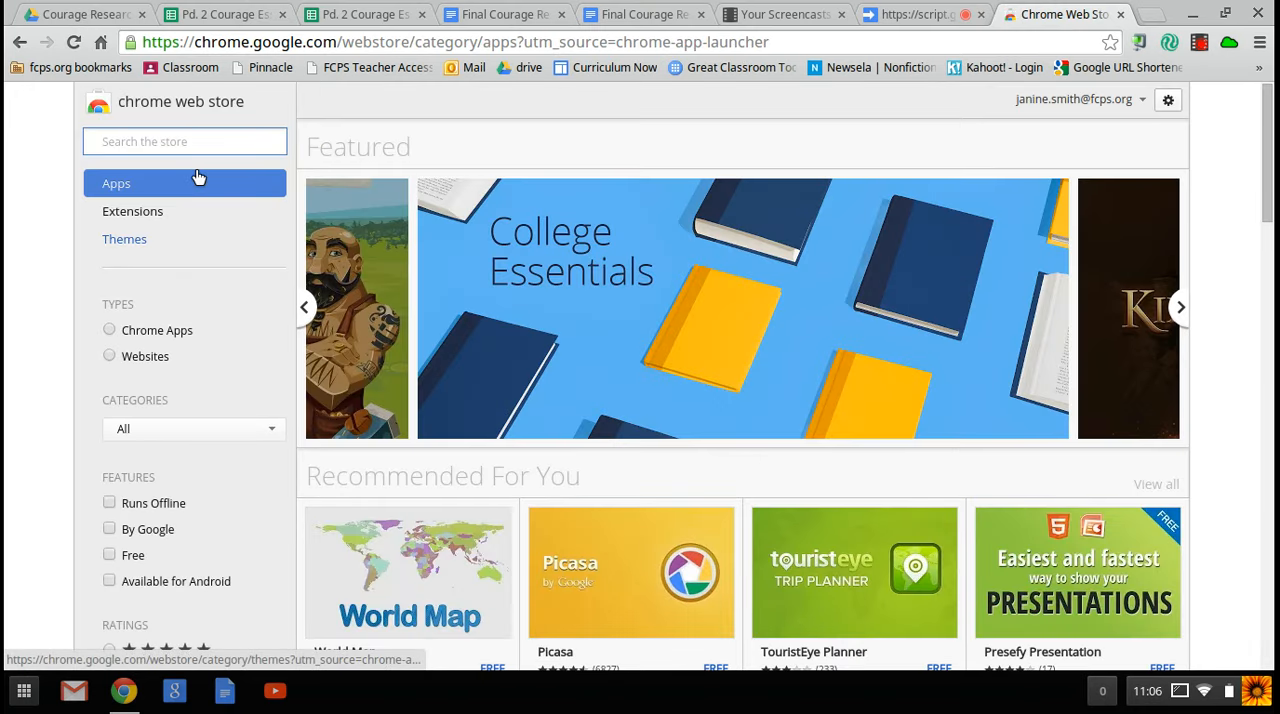
type("goobric")
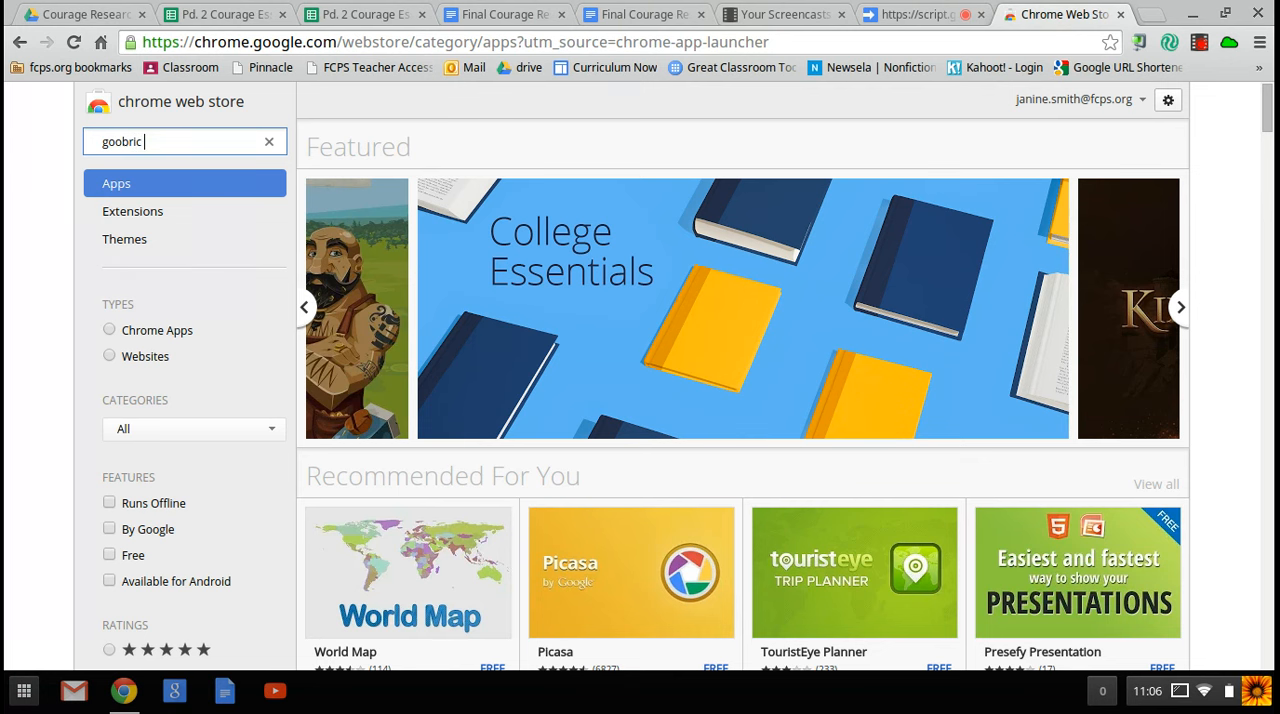
key("Return")
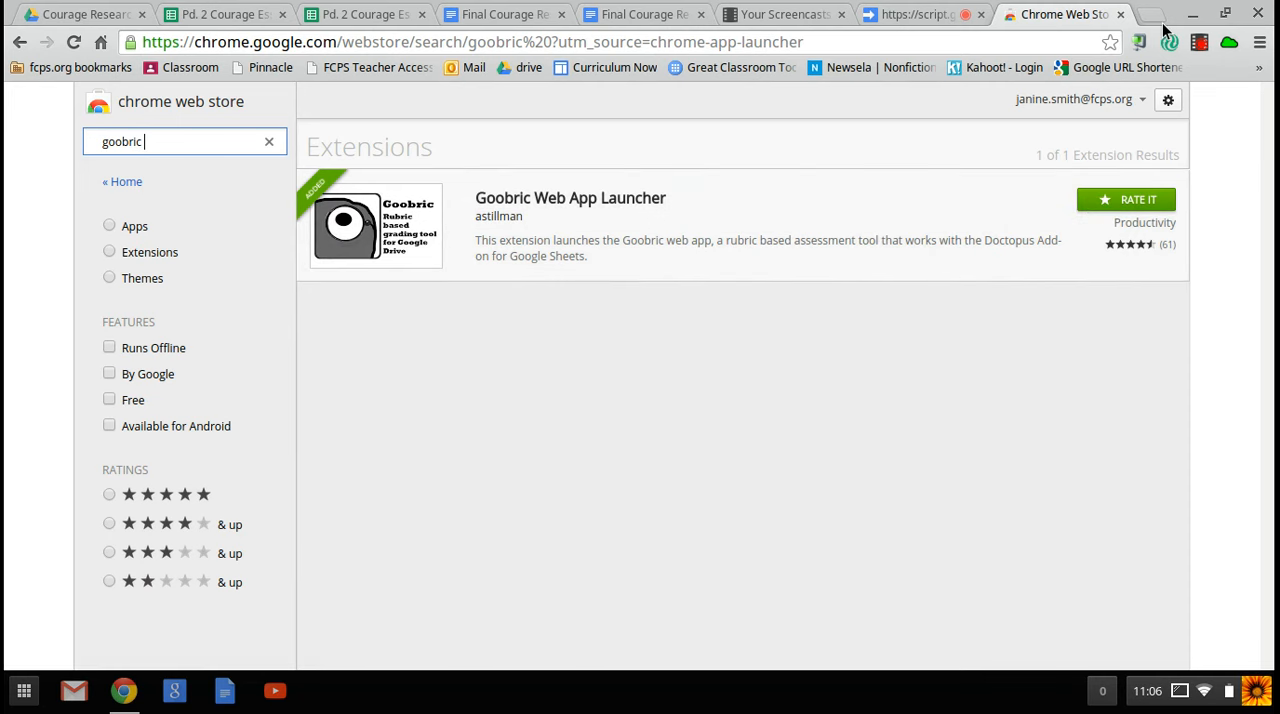
left_click(672, 14)
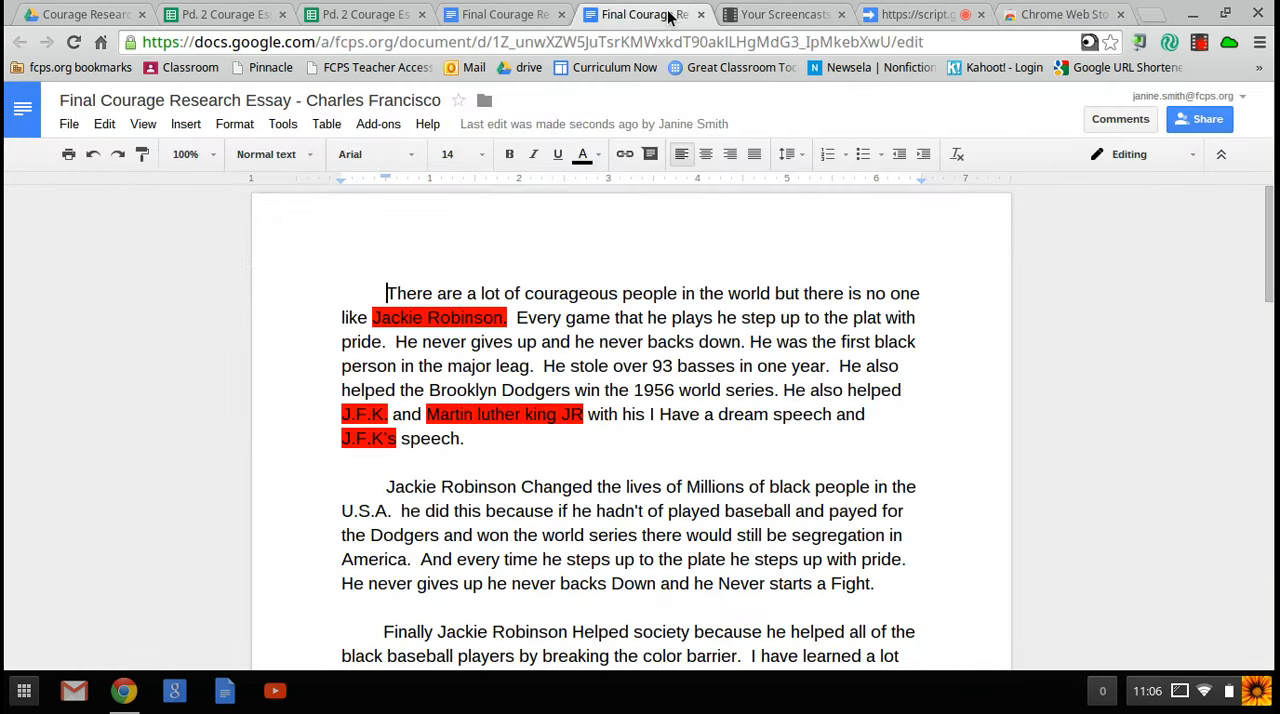